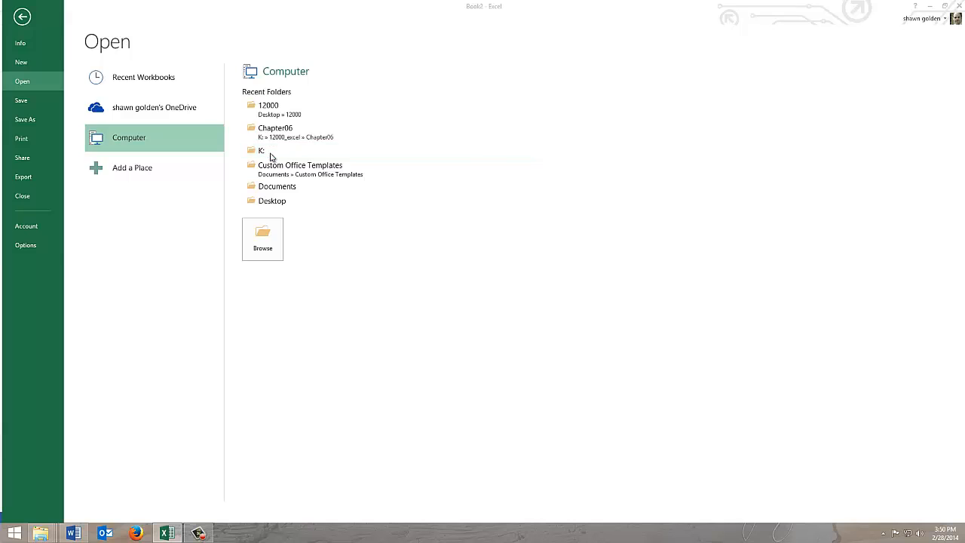
Step: Open the workbook Coastal Realty Agent Commissions.xlsx from the Chapter06 folder inside 12000_excel
double_click(114, 82)
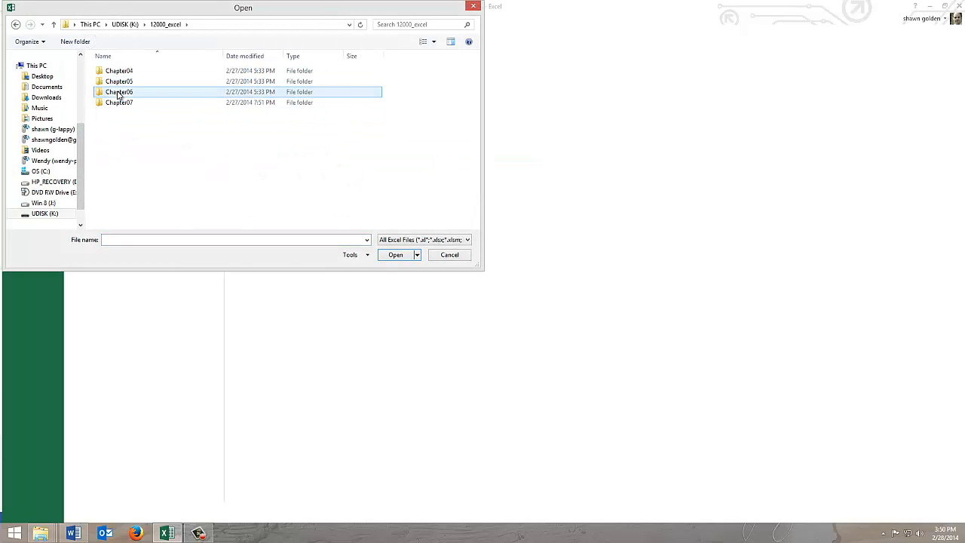
double_click(113, 92)
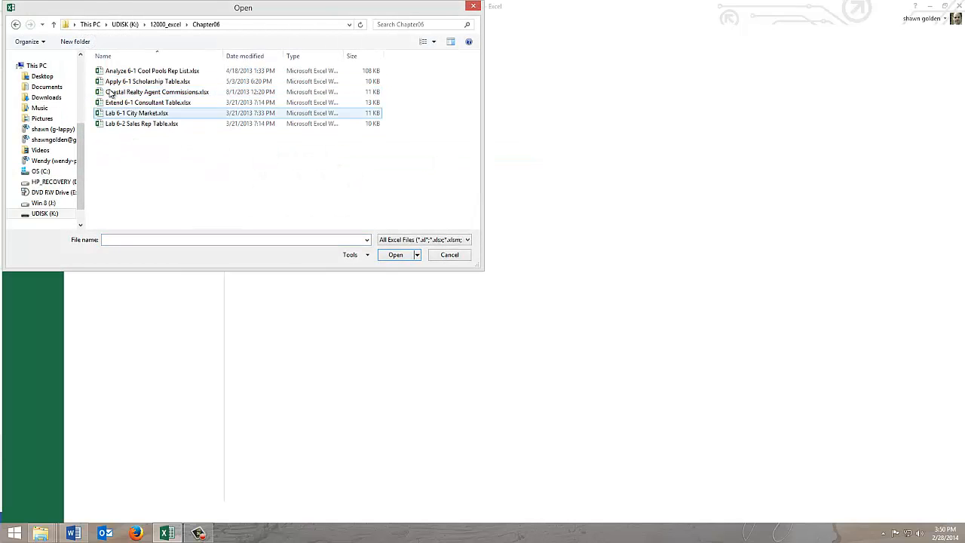
double_click(153, 92)
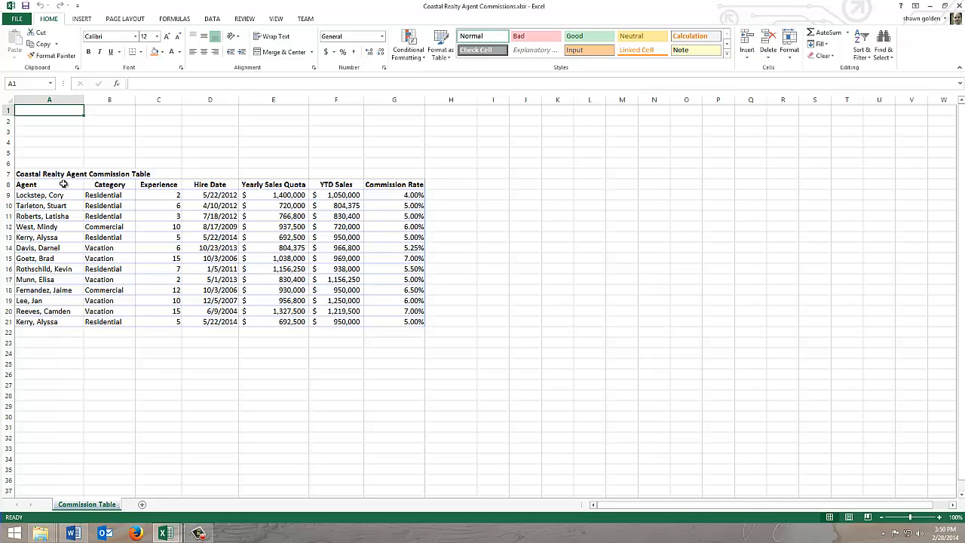
Step: Format the range A8:G21 as a table with headers, using the darker blue style in the first Medium row
left_click_drag(63, 184, 374, 321)
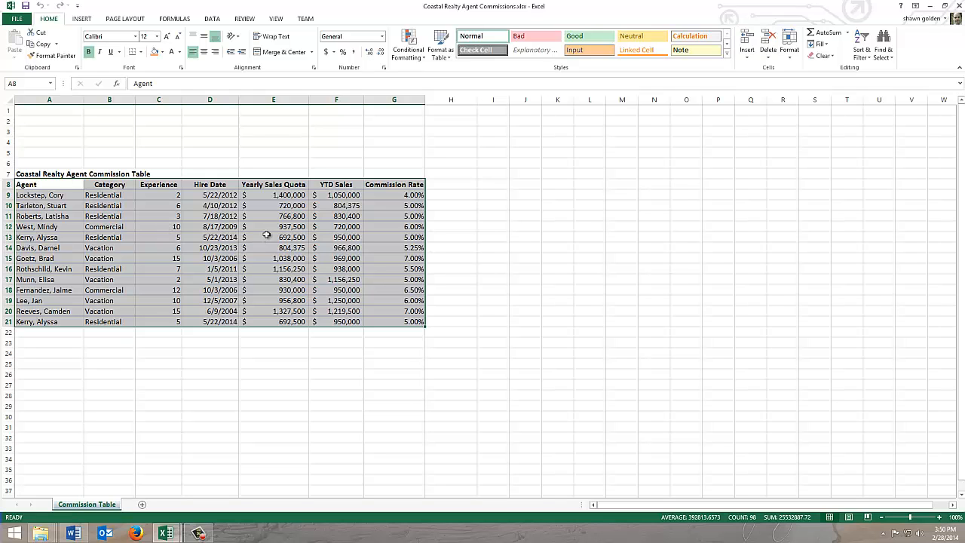
left_click(437, 53)
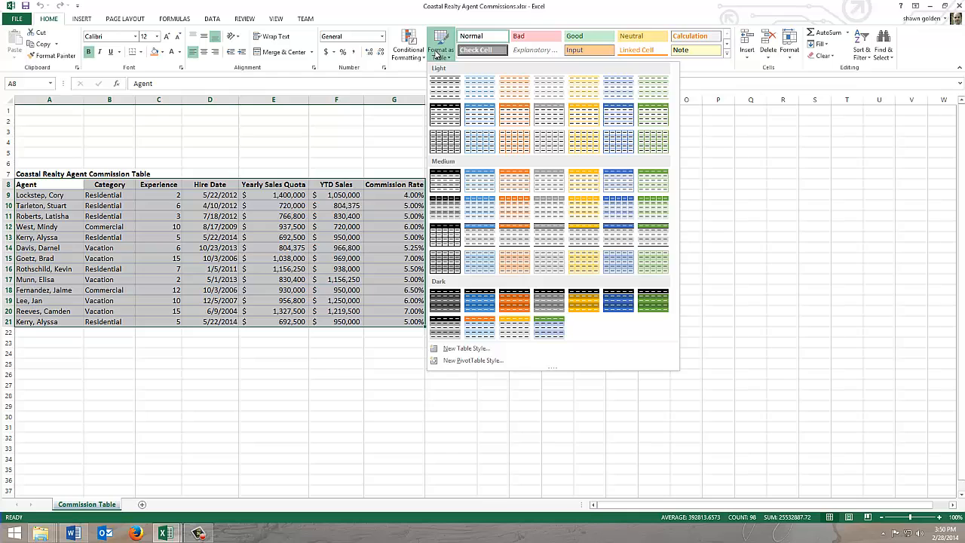
left_click(613, 181)
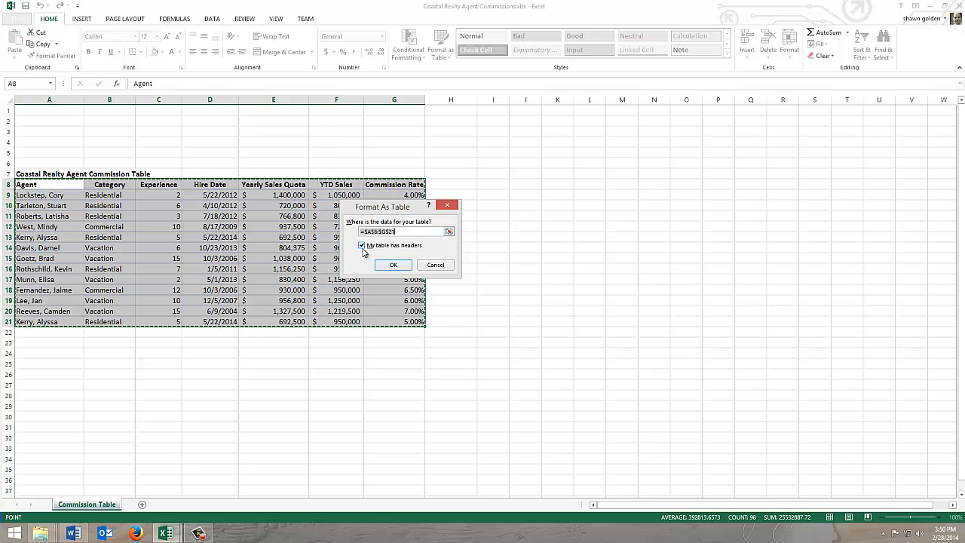
left_click(398, 267)
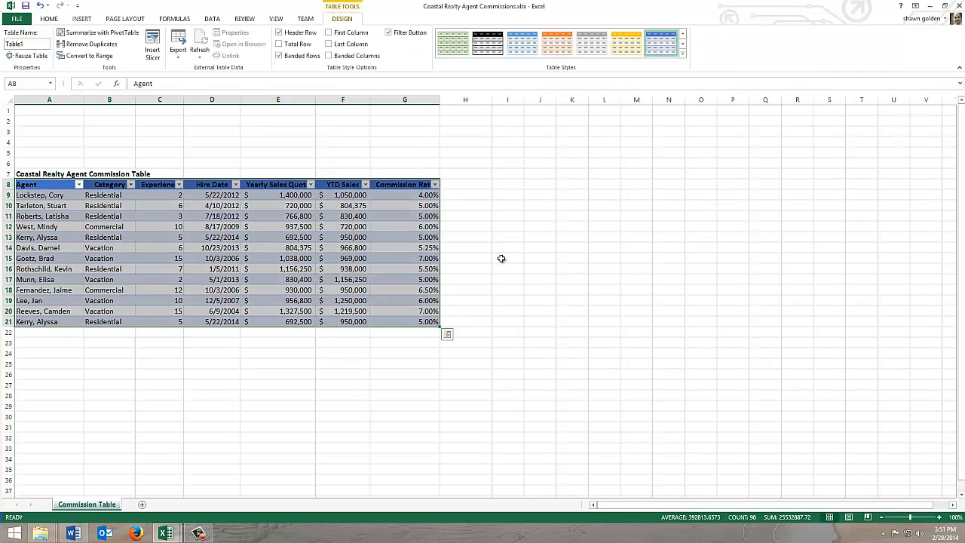
left_click(512, 261)
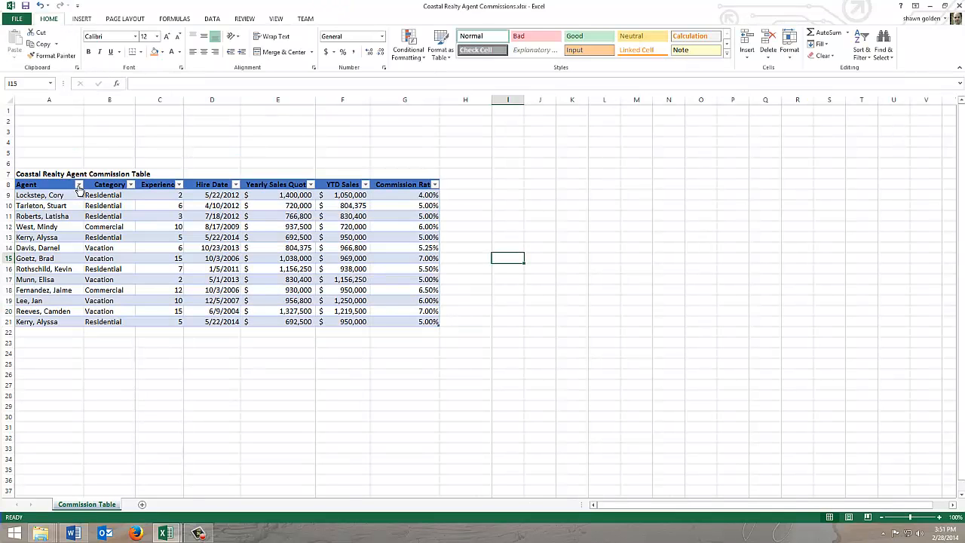
Step: Change the font color of the table's header row, A8:G8, to white
left_click(131, 186)
left_click(180, 162)
left_click(46, 185)
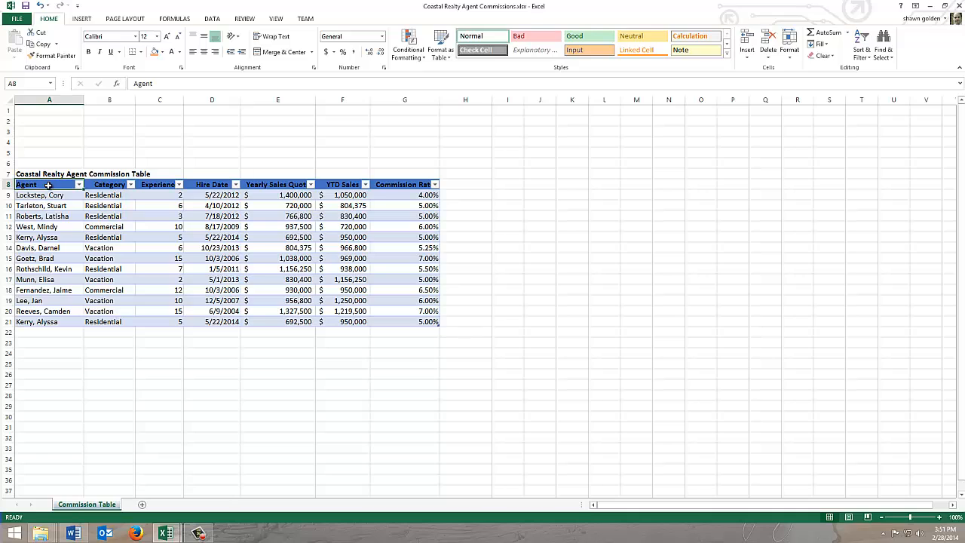
left_click_drag(48, 185, 423, 178)
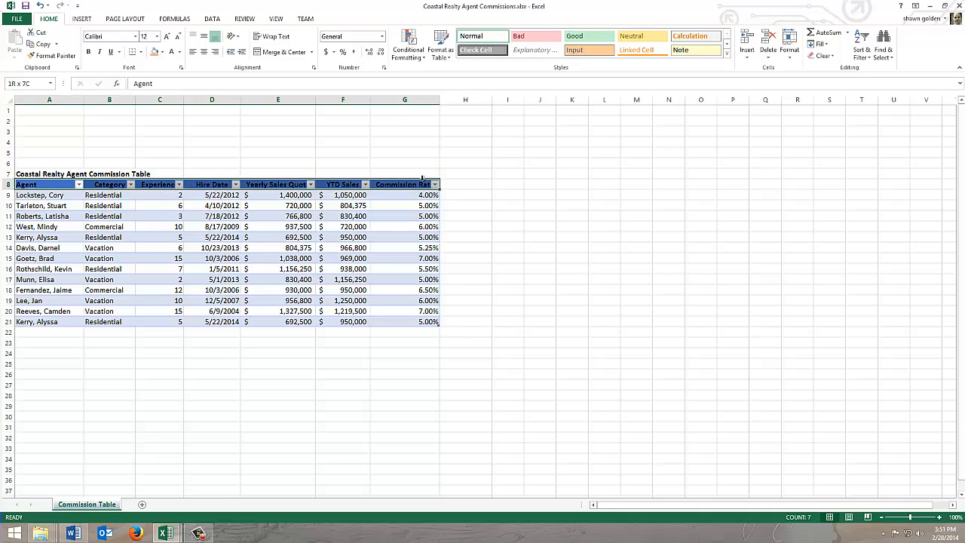
left_click(180, 53)
left_click(176, 89)
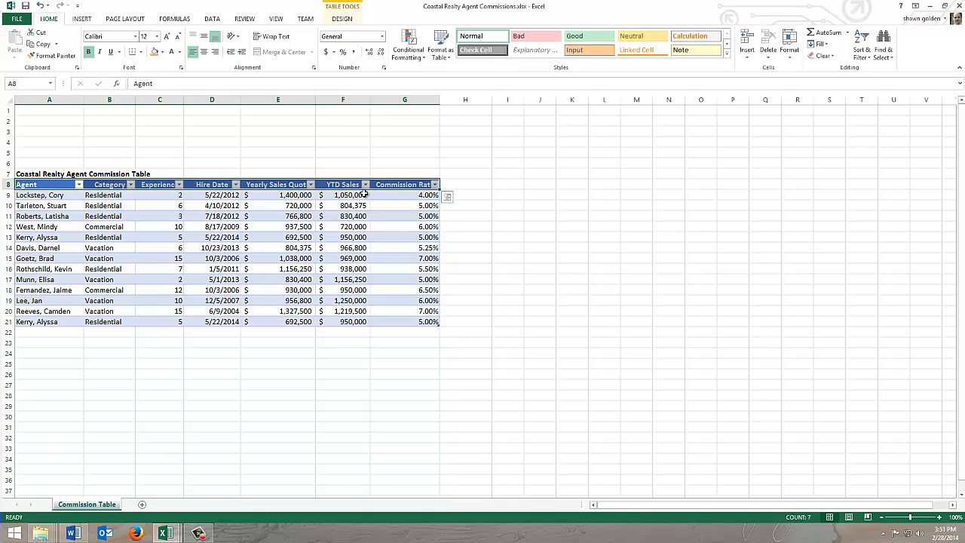
Step: Insert line breaks in the headers so "Quota" in E8 and "Rate" in G8 each start on a second line
left_click(339, 185)
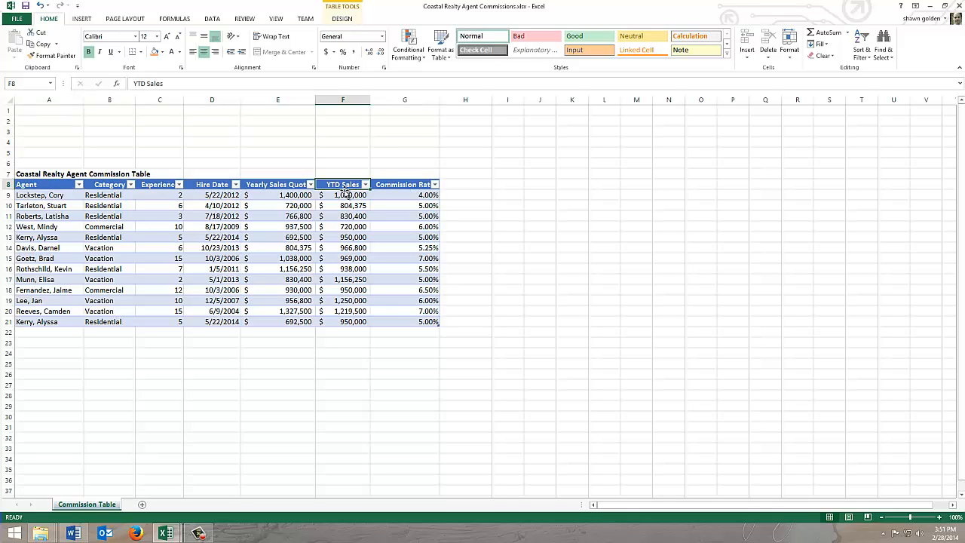
key("Left")
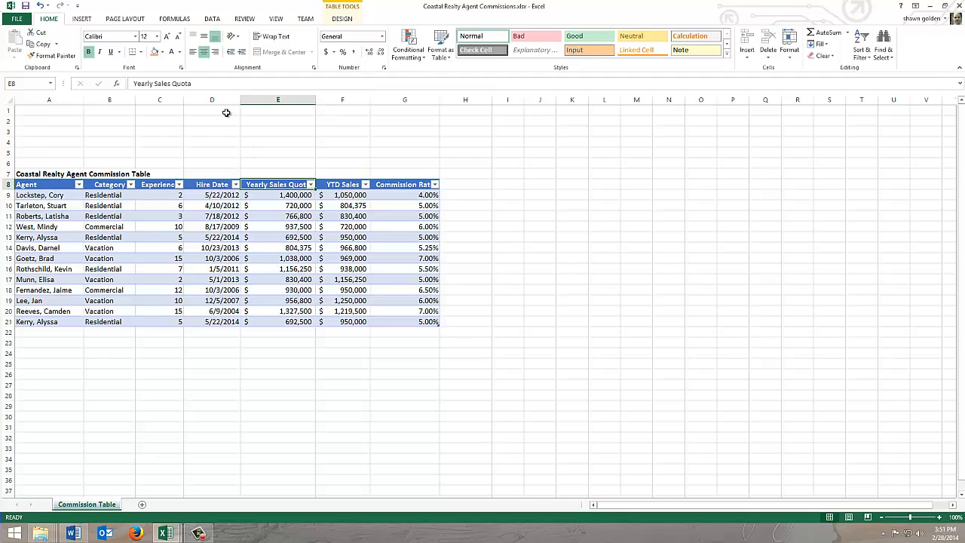
left_click(172, 84)
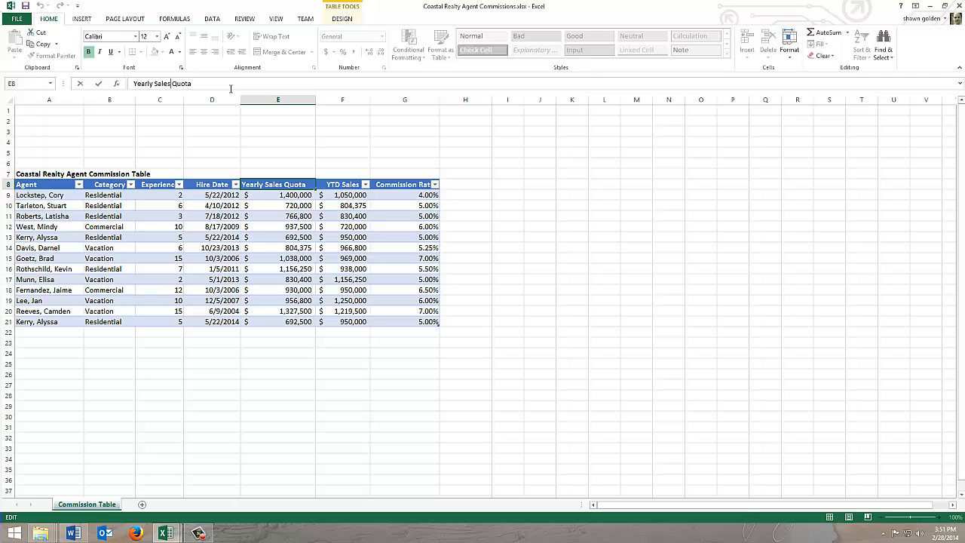
key("alt+Return")
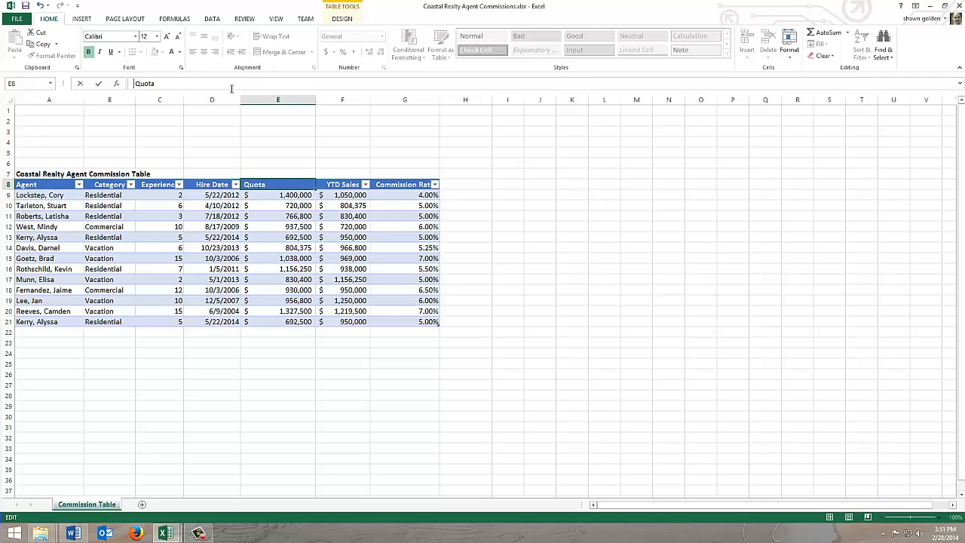
left_click(393, 185)
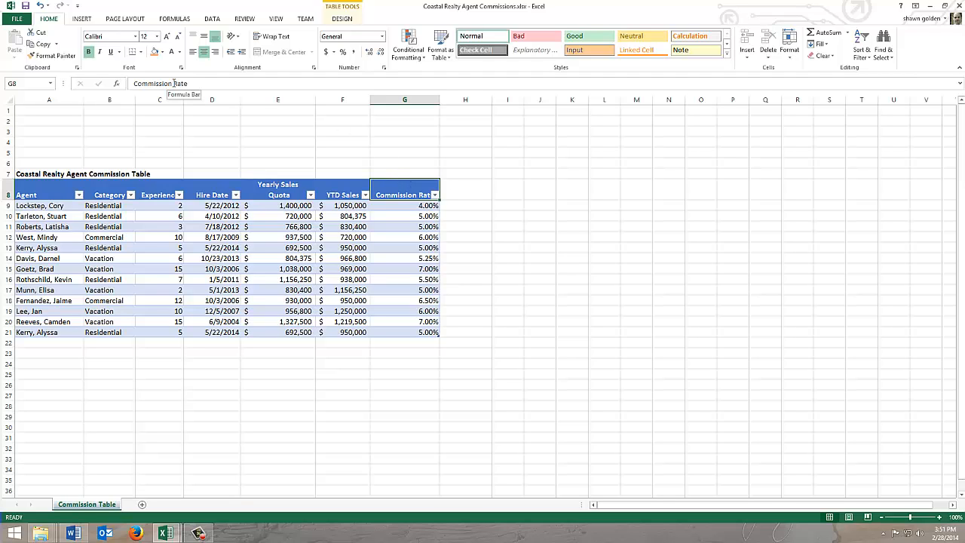
left_click(234, 84)
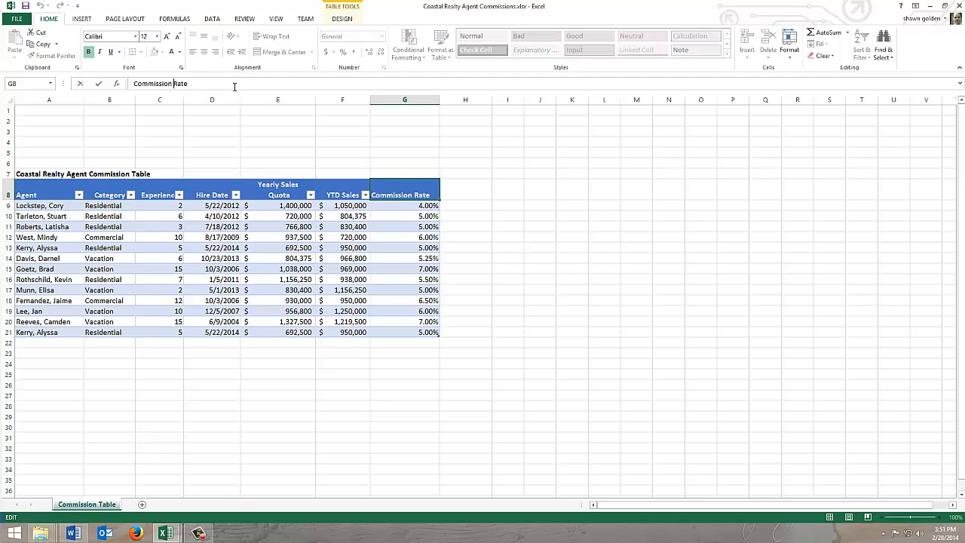
key("alt+Return")
left_click(268, 207)
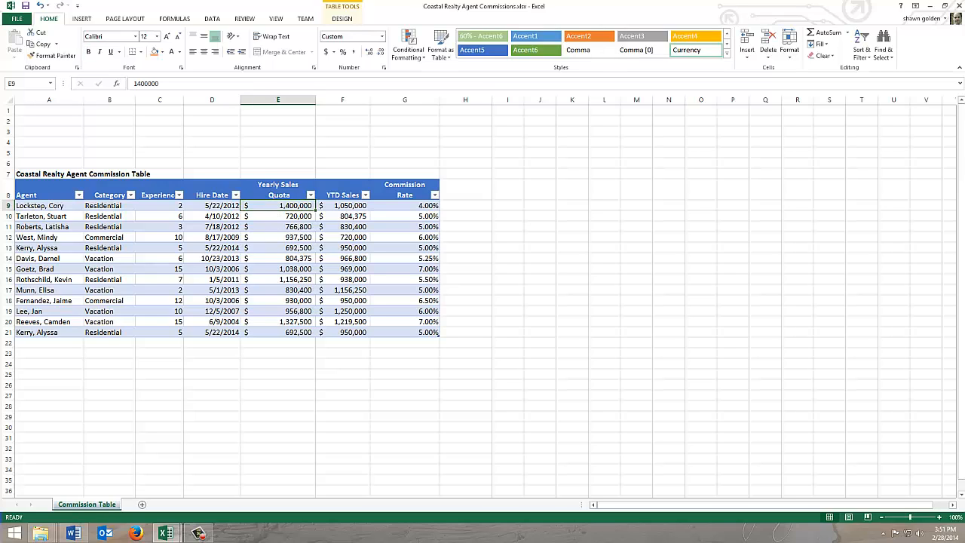
Step: Name the table Commissions and auto-fit the widths of the Experience and Category columns
left_click(362, 249)
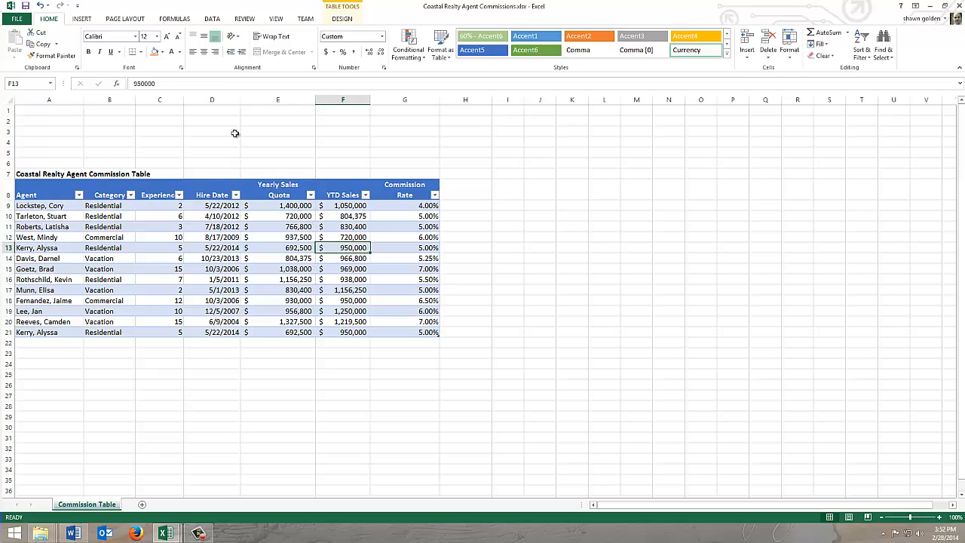
left_click(344, 20)
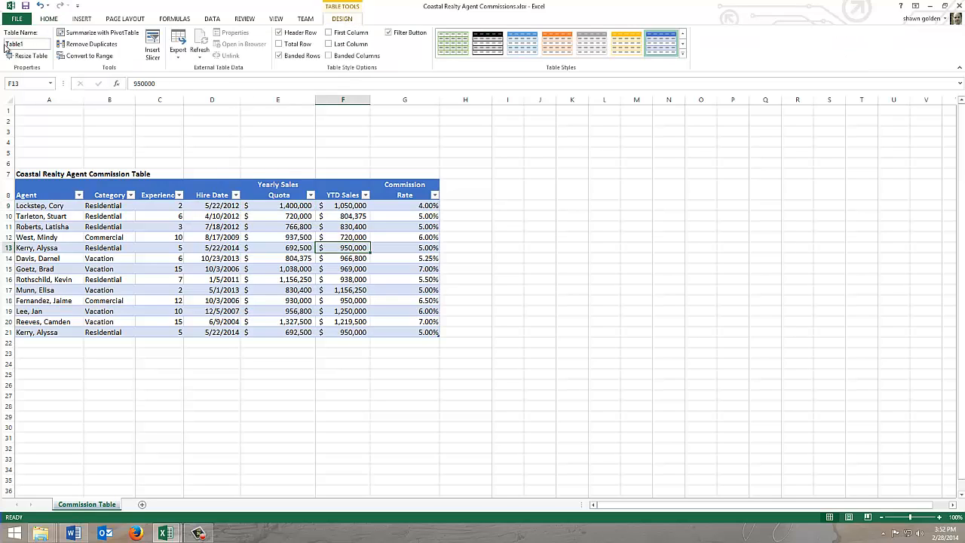
left_click(43, 44)
left_click(6, 44)
double_click(25, 45)
type("Commissions")
left_click(155, 208)
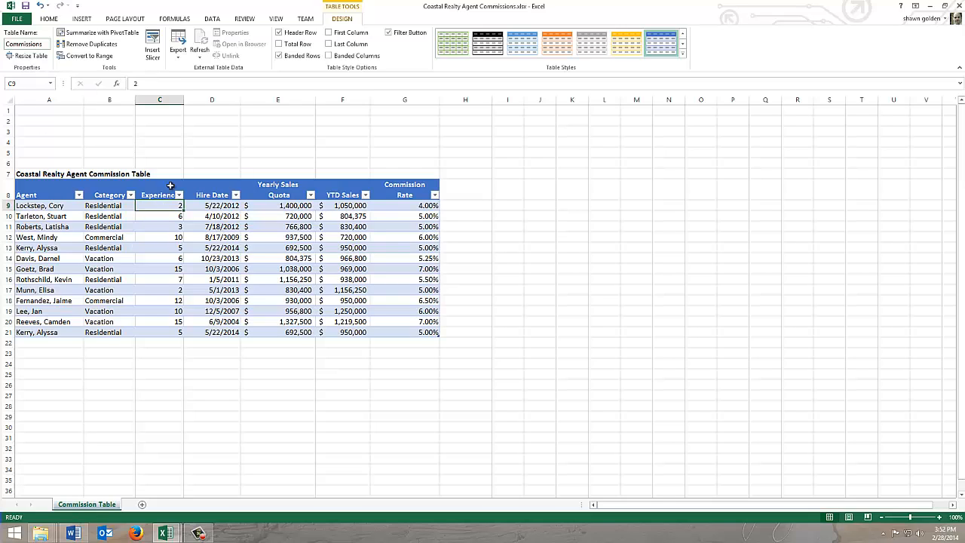
double_click(183, 100)
double_click(134, 101)
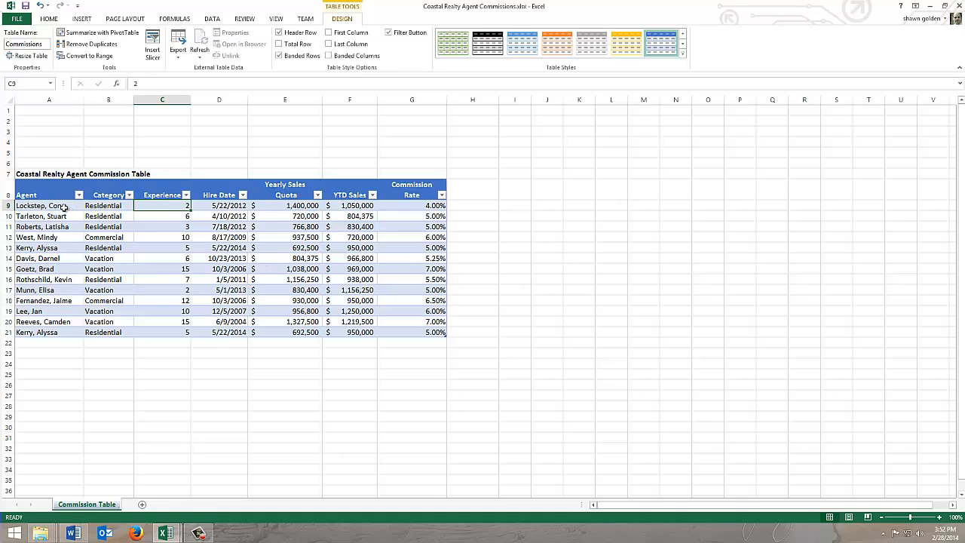
Step: Remove duplicate records from the Commissions table, comparing all columns
left_click_drag(58, 209, 106, 226)
key("ctrl+a")
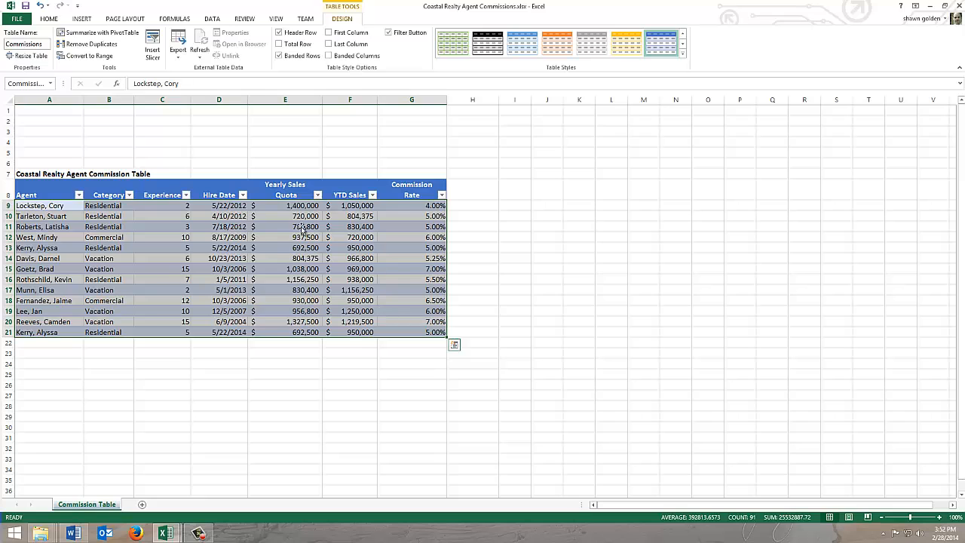
left_click(86, 43)
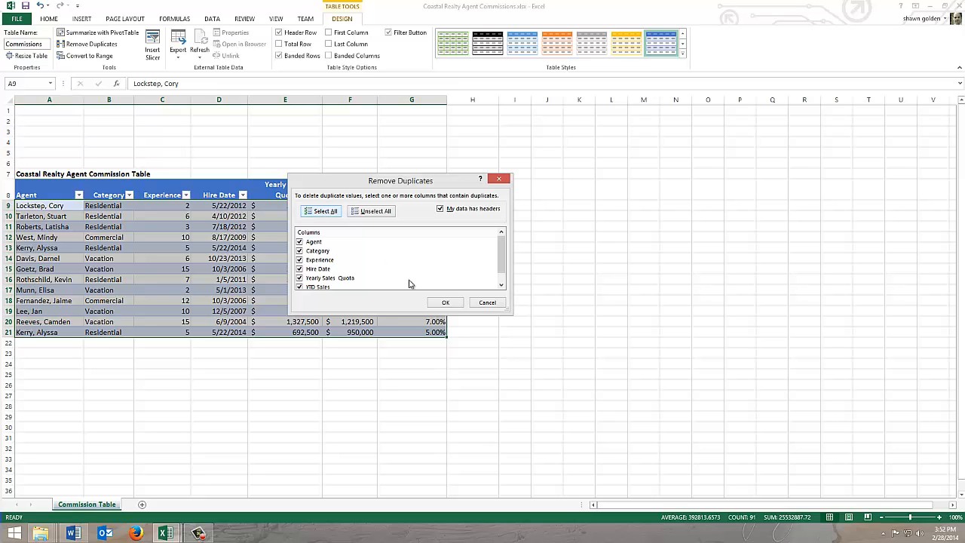
left_click(445, 303)
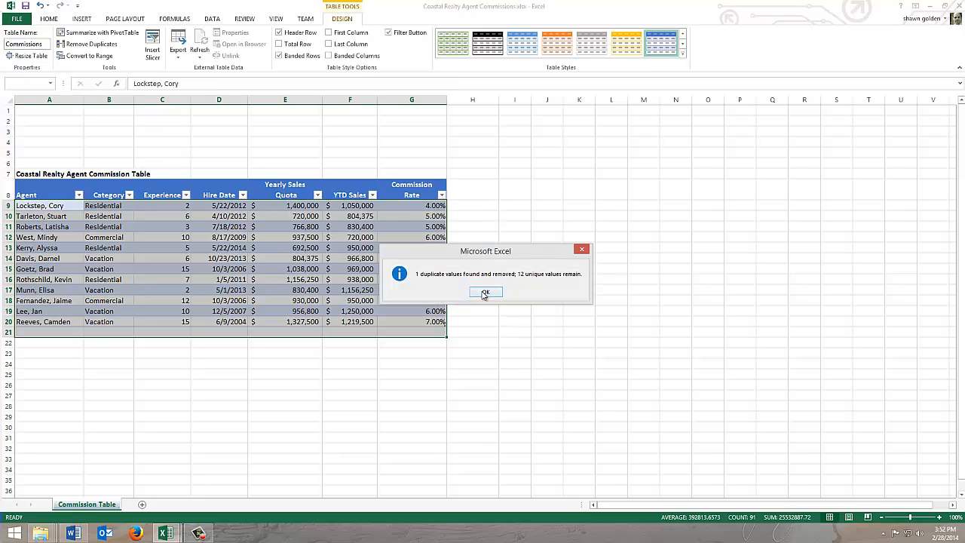
left_click(484, 292)
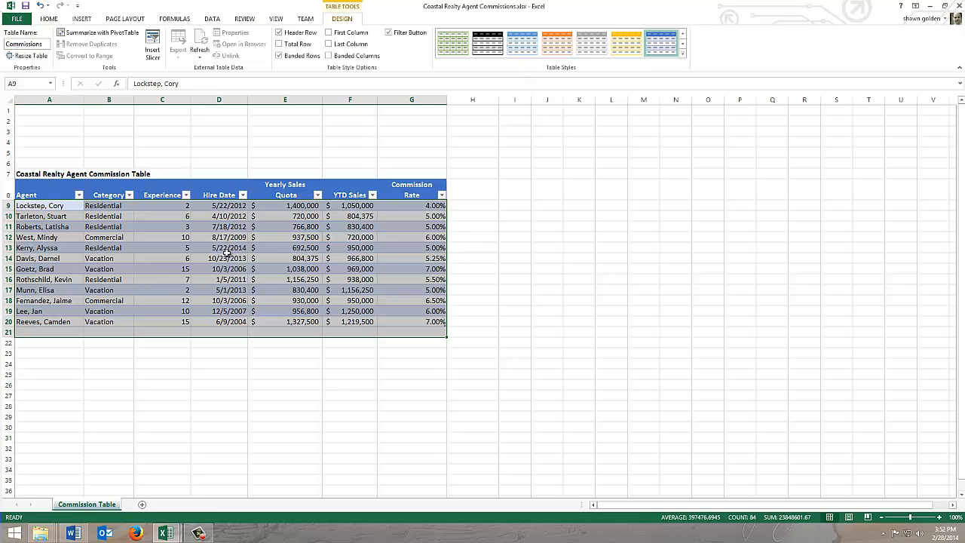
Step: Start a new record in row 21 with the agent's full name, category Commercial and experience 20
left_click(45, 332)
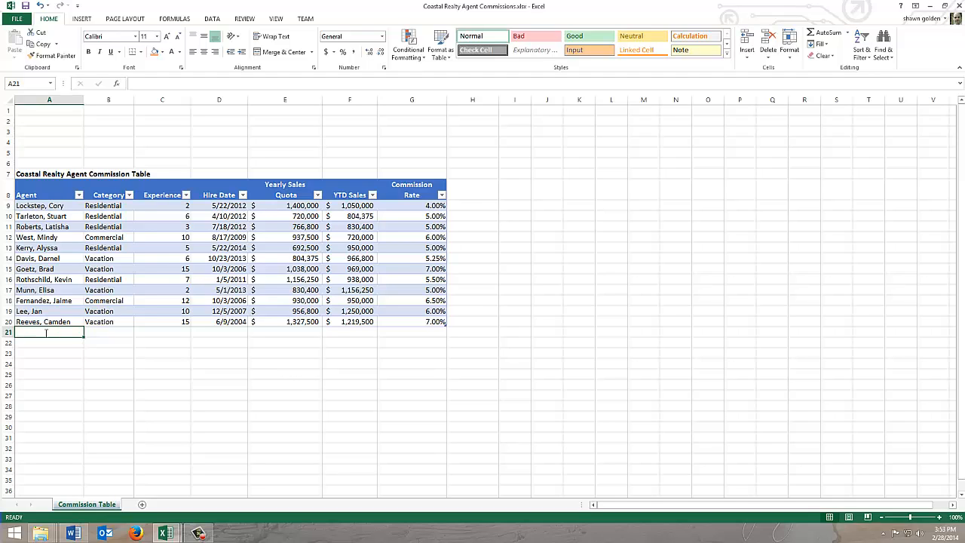
type("Per")
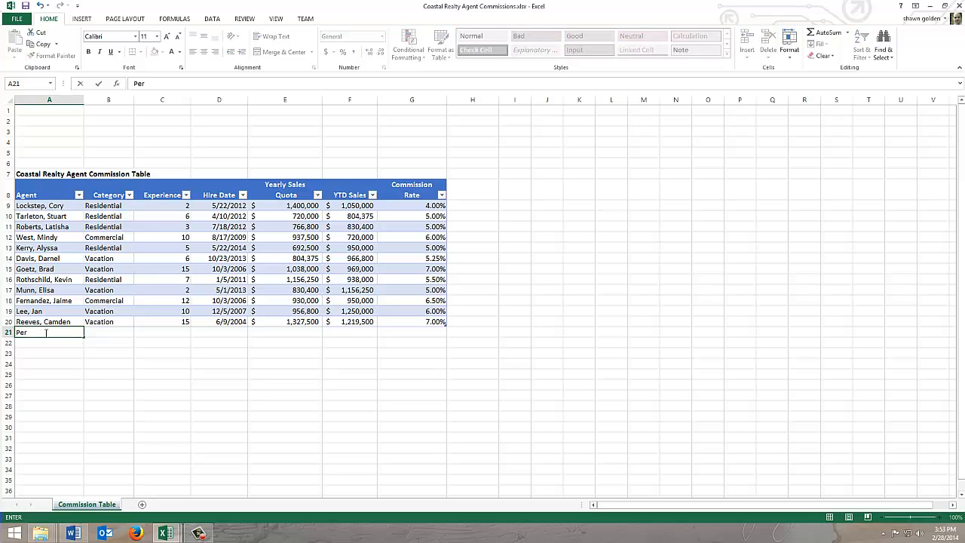
type("lis, Antonio")
key("Tab")
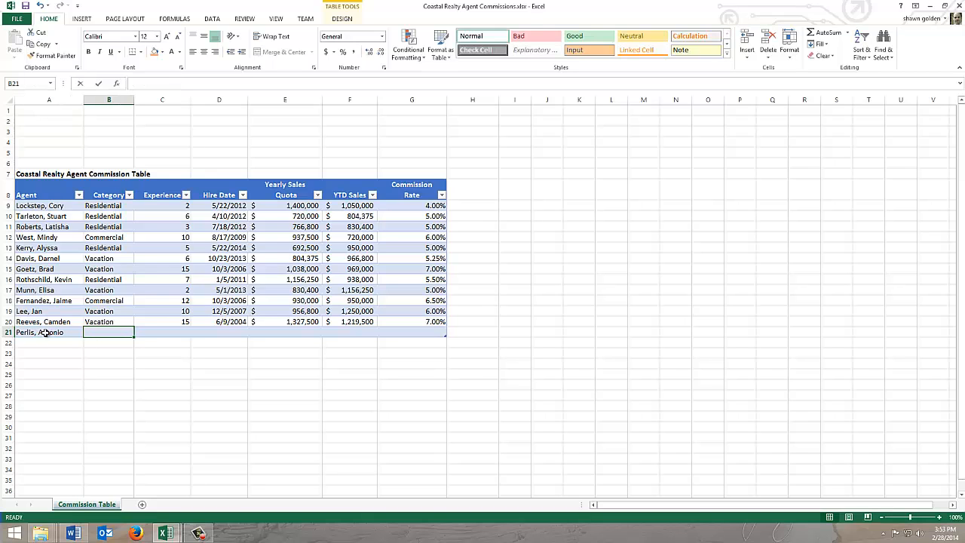
type("Commercial")
key("Tab")
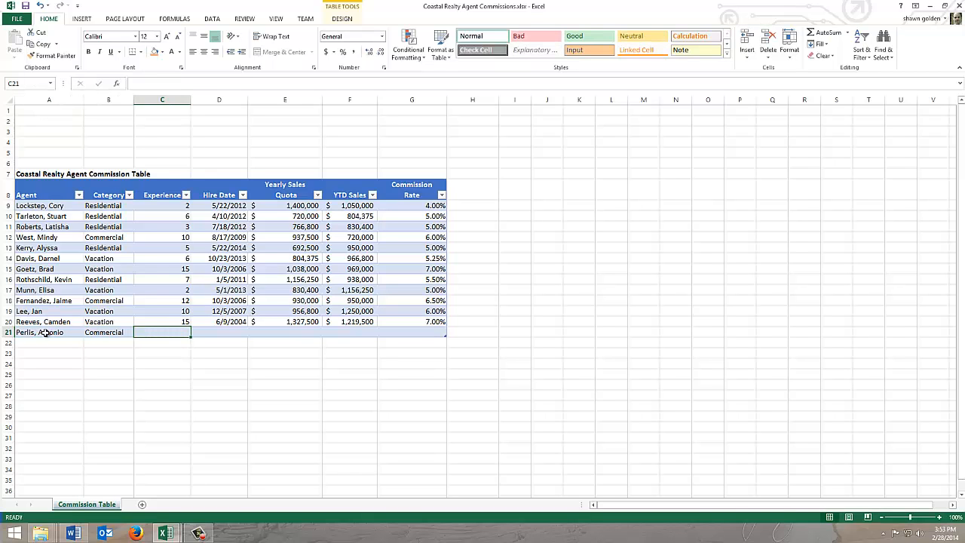
type("20")
key("Tab")
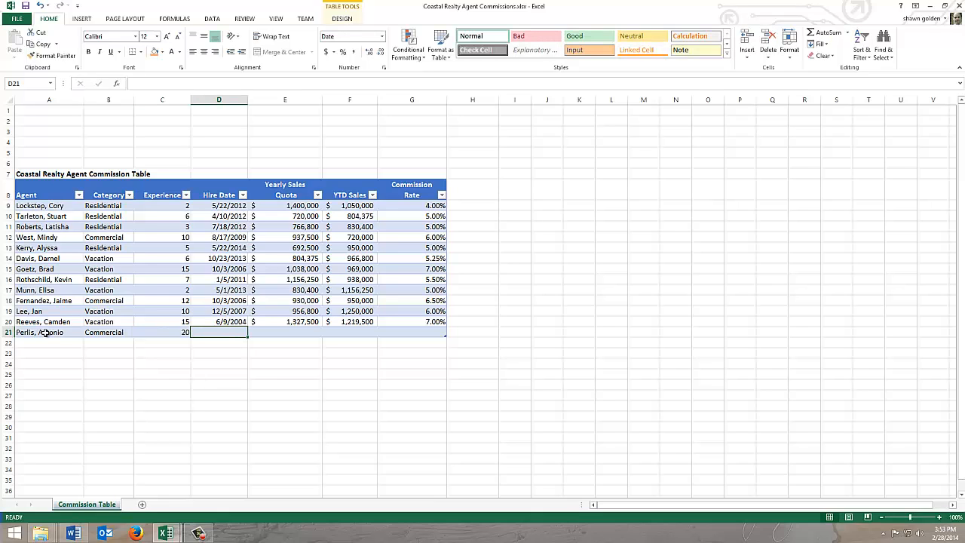
Step: Enter the hire date 6/15/2004 and a yearly sales quota of 1568000 in the new agent's record
type("6")
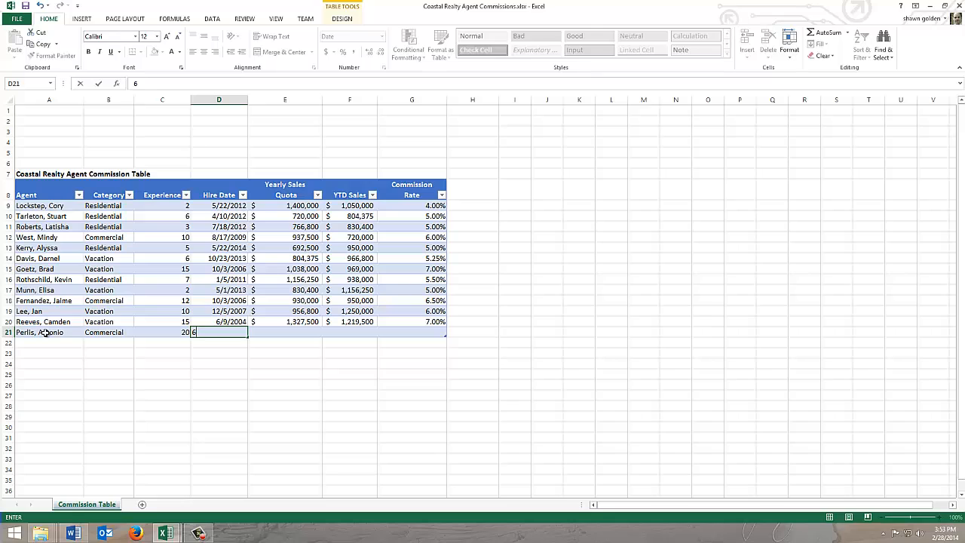
type("8/15/2004")
key("Tab")
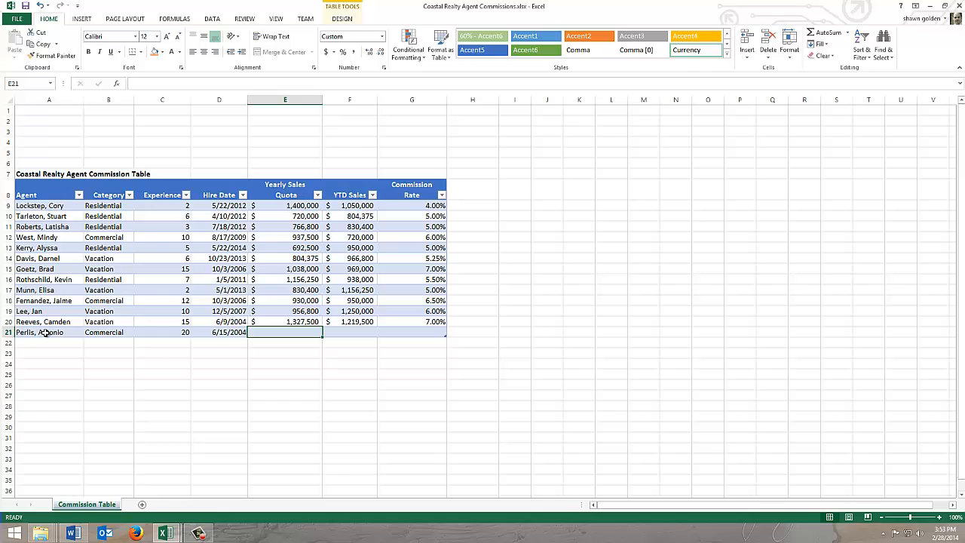
type("1,5")
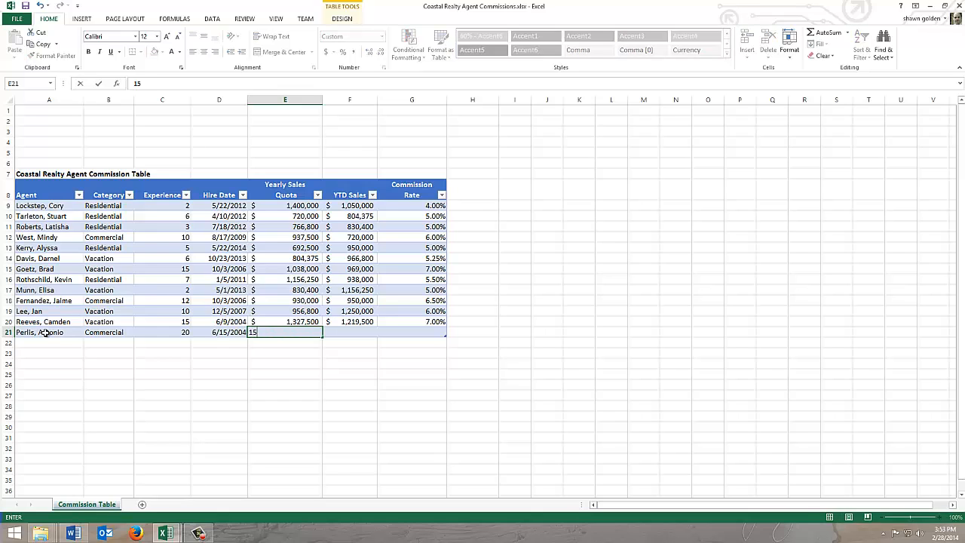
type("68,0000")
key("Tab")
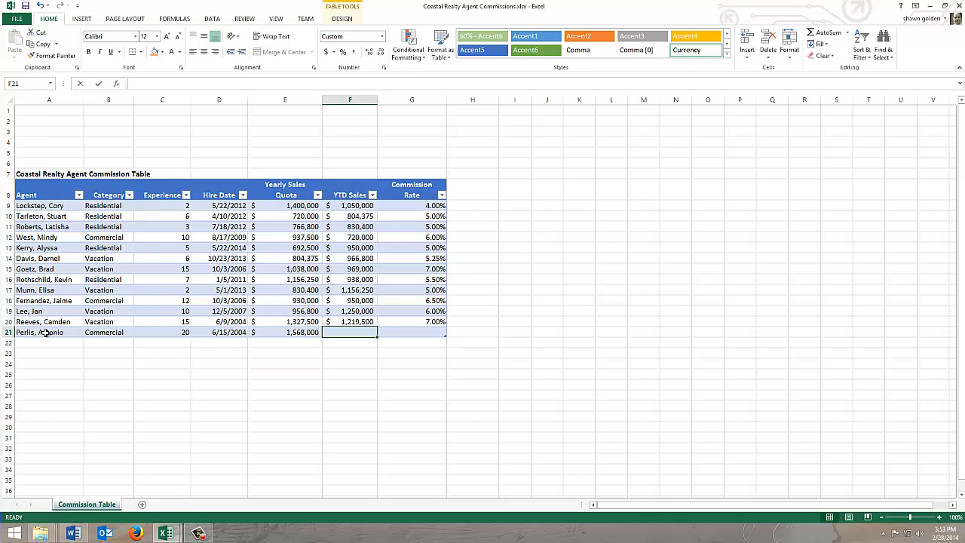
Step: Complete the new agent's record in row 21 with YTD sales of 2125000 and a commission rate of 7.5 percent
type("2125000")
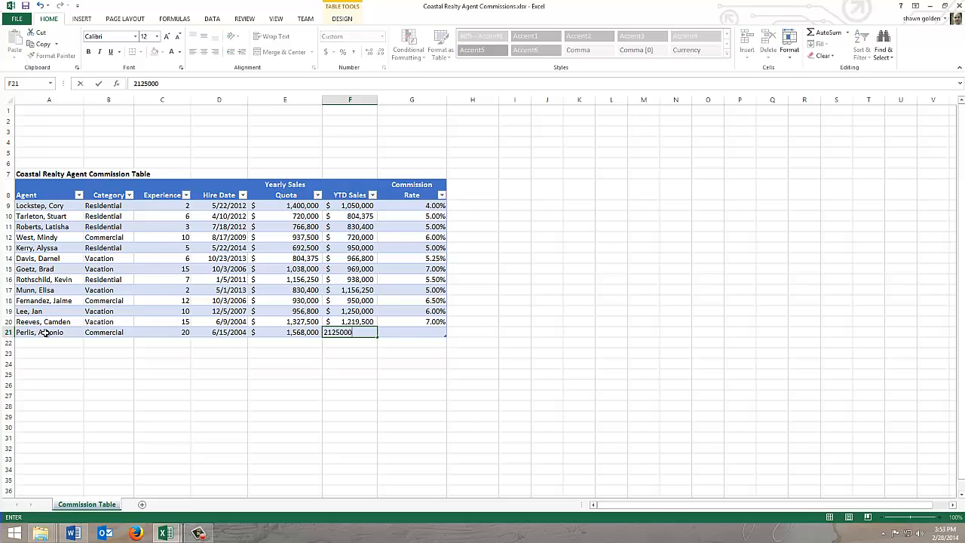
key("Tab")
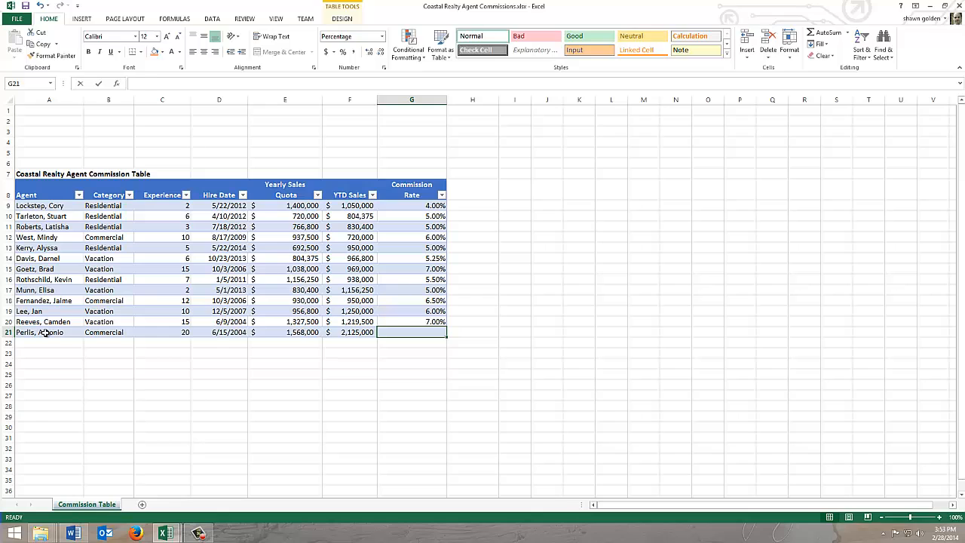
type("7.5")
key("Tab")
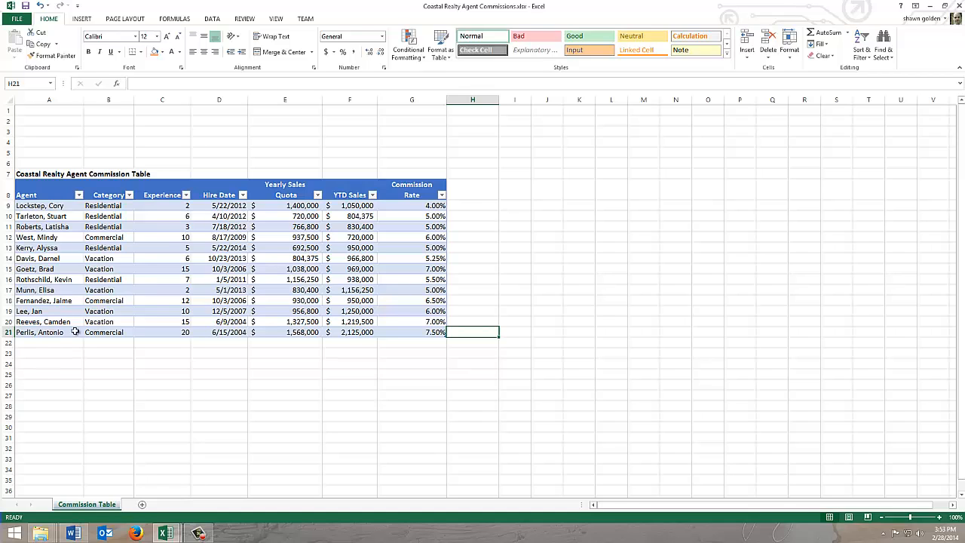
Step: Set the width of the empty column H beside the table to 14
left_click(476, 191)
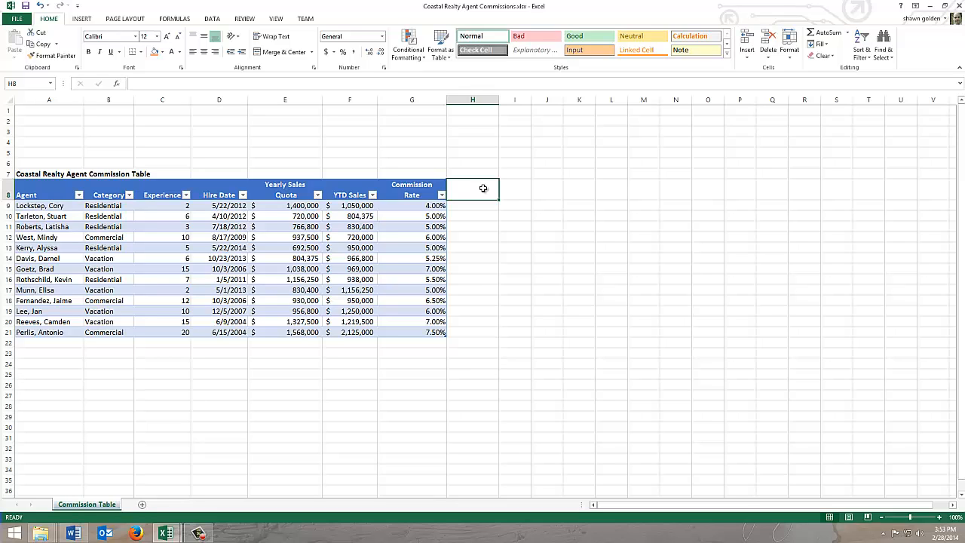
left_click(483, 100)
right_click(483, 101)
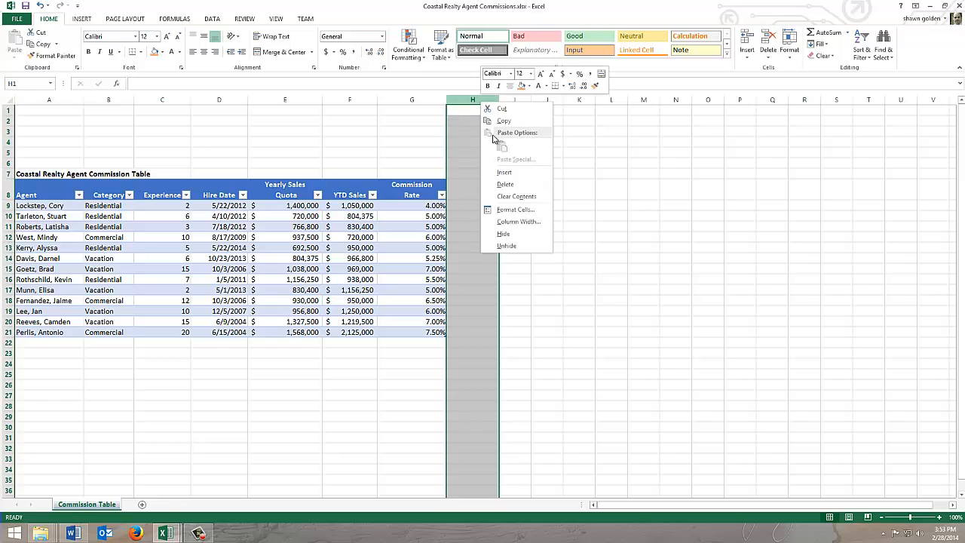
left_click(529, 222)
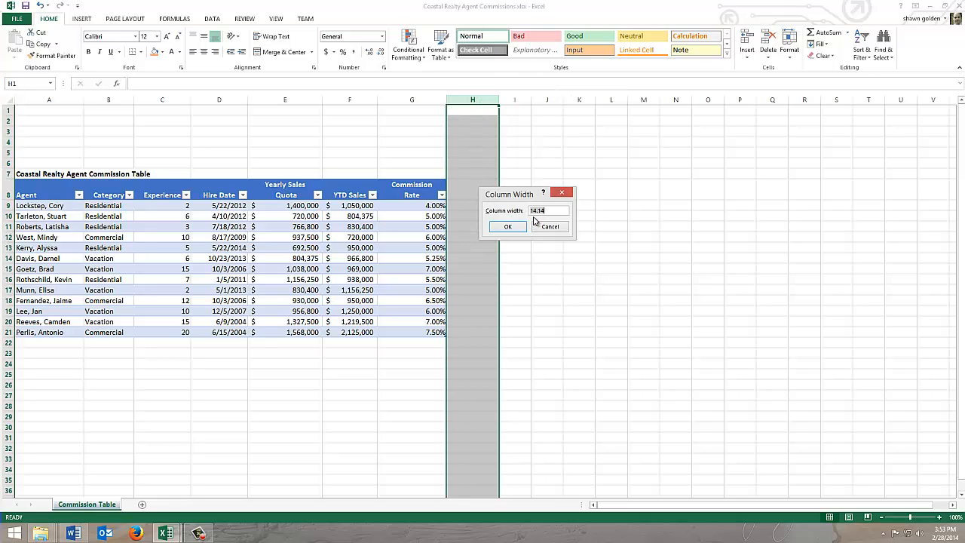
type("14")
key("Return")
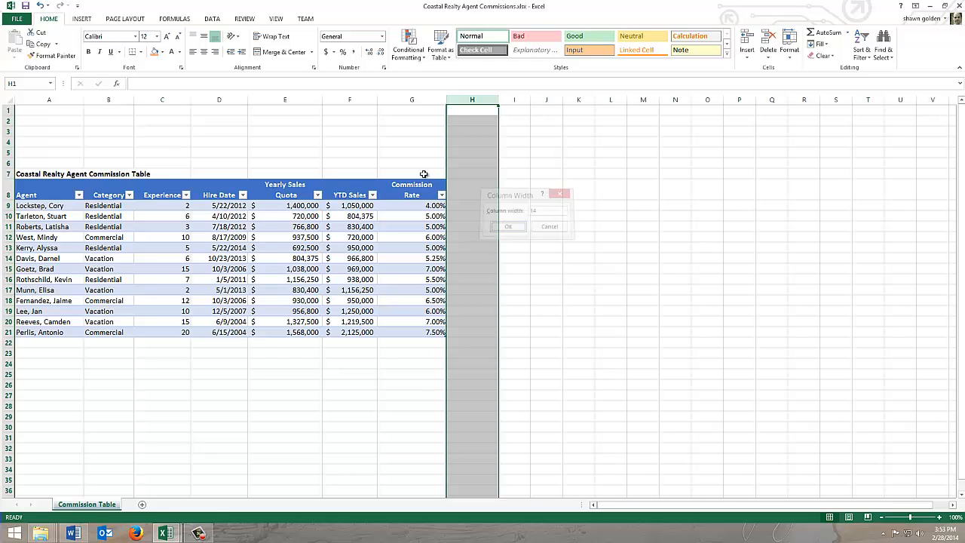
Step: Set the widths of columns I and J to 12
right_click(510, 100)
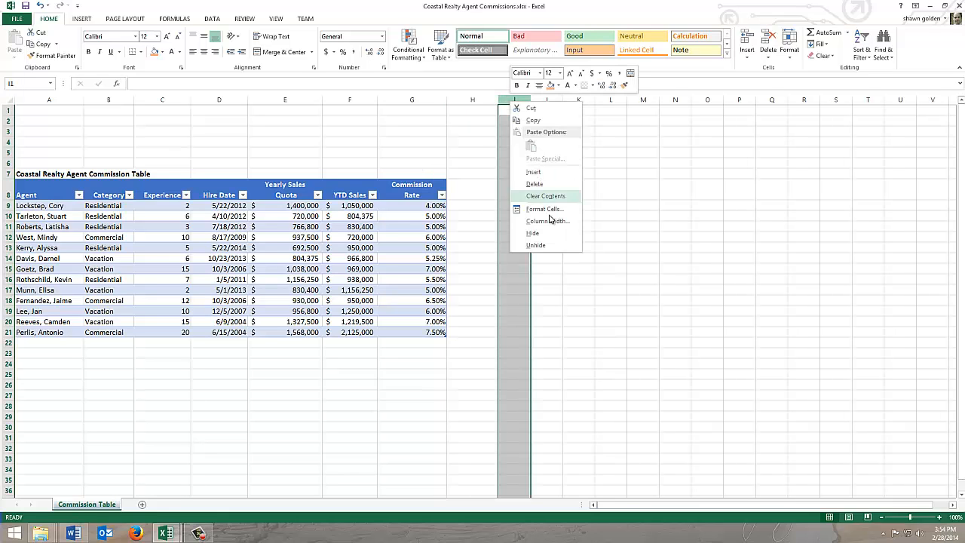
left_click(552, 218)
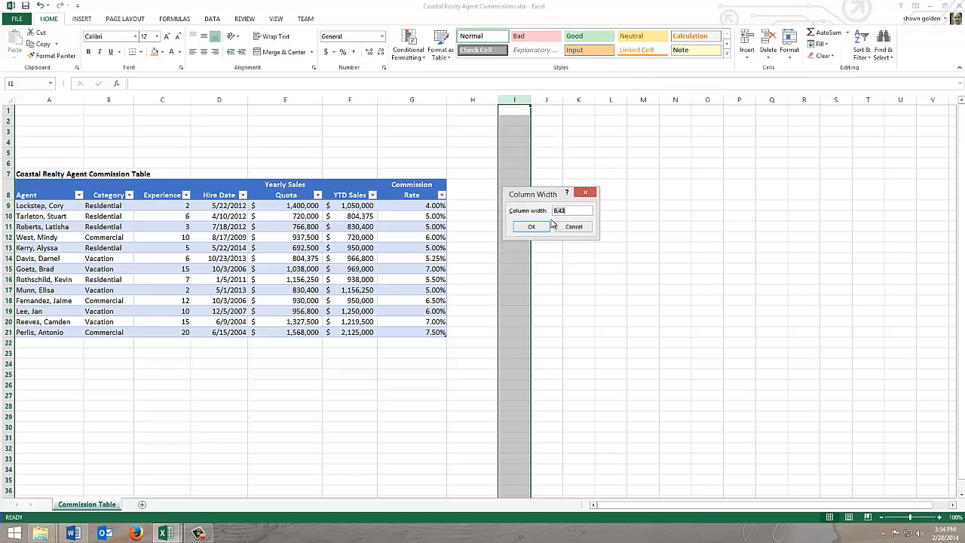
type("12")
key("Return")
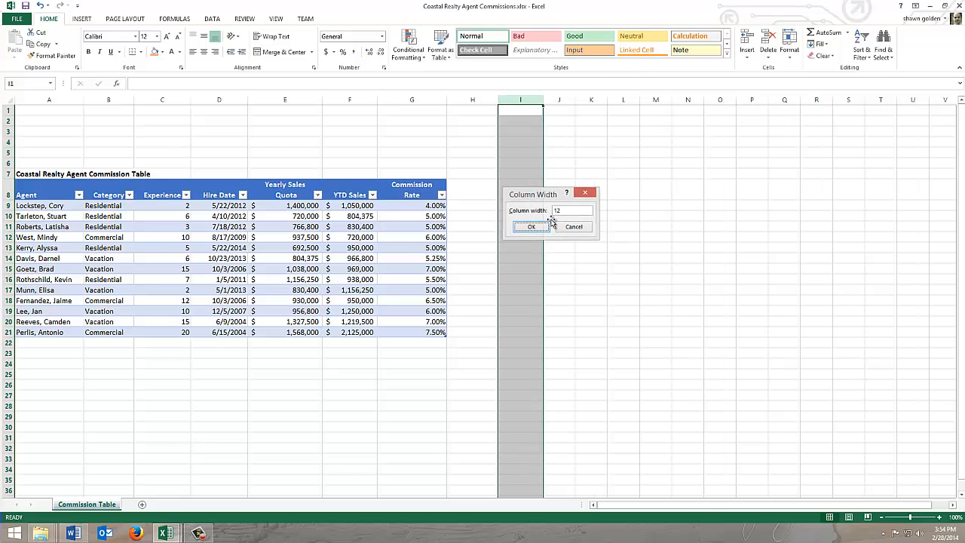
right_click(558, 99)
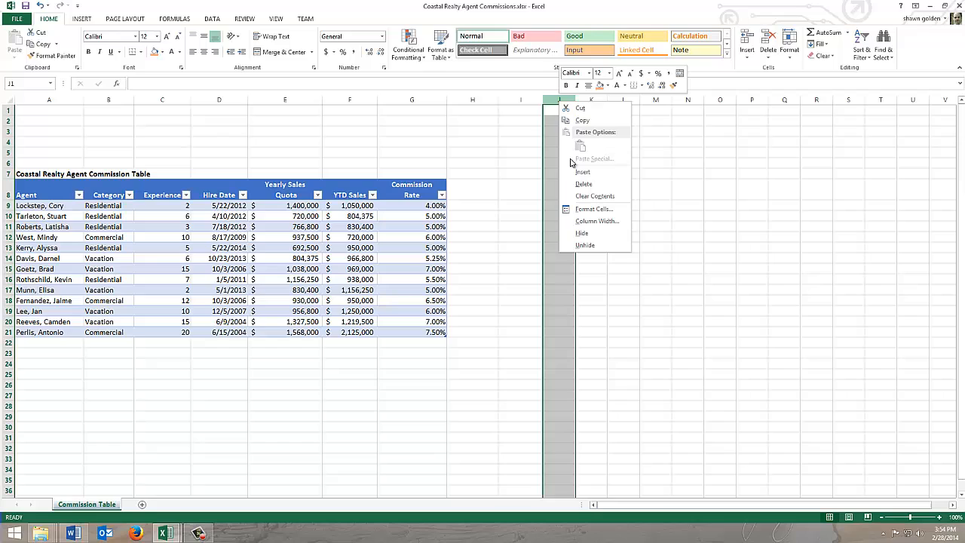
left_click(603, 221)
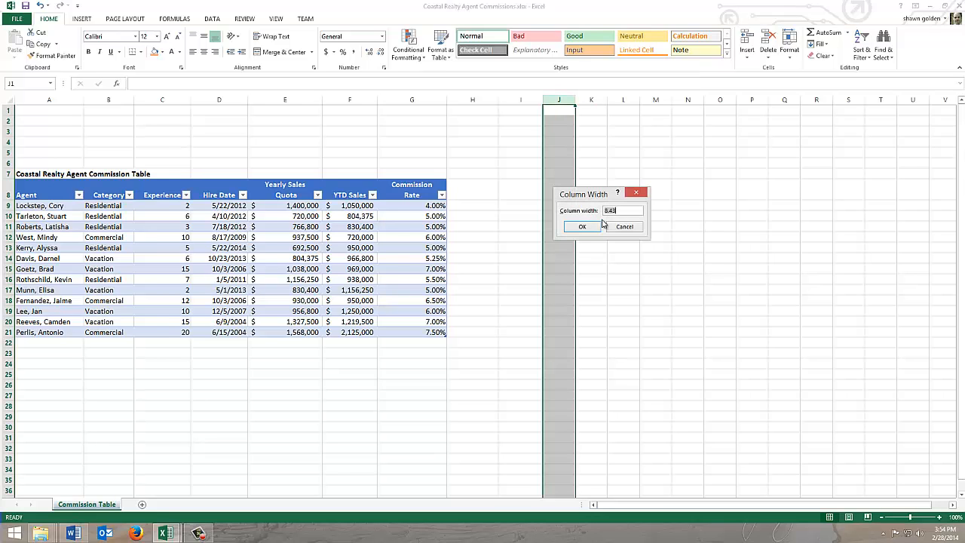
type("12")
key("Return")
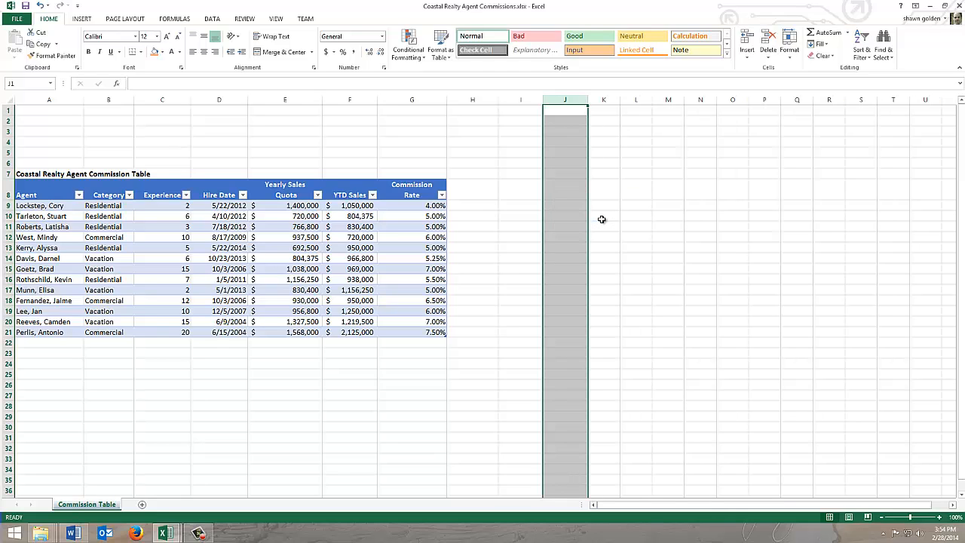
Step: Add a YTD Commission column to the table with a header in H8, and correct the spacing between its two words
left_click(491, 193)
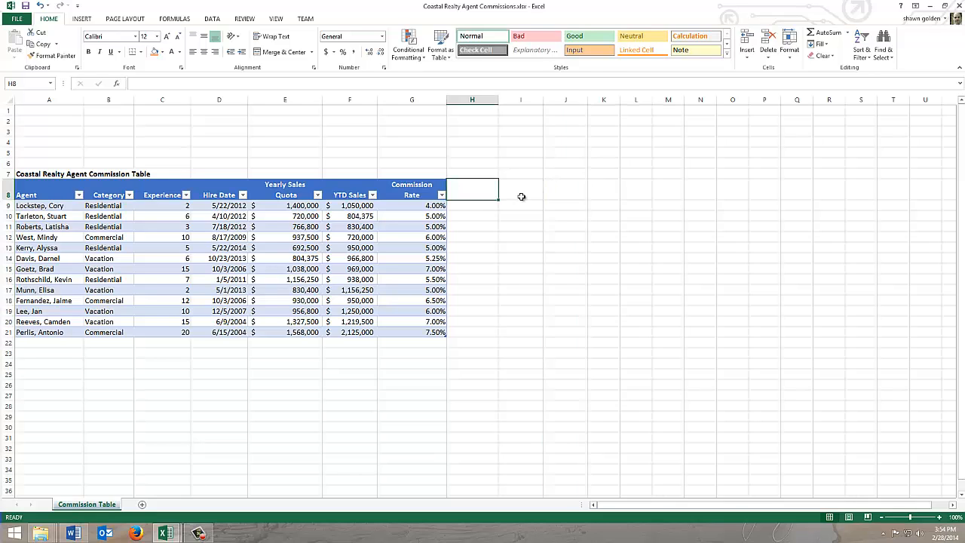
type("YTD")
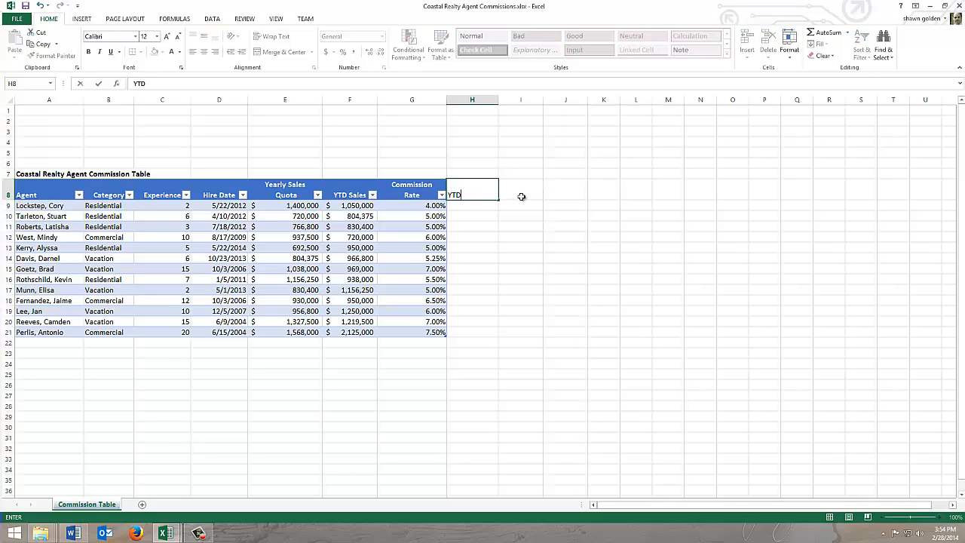
key("Return")
type("Commission")
key("Return")
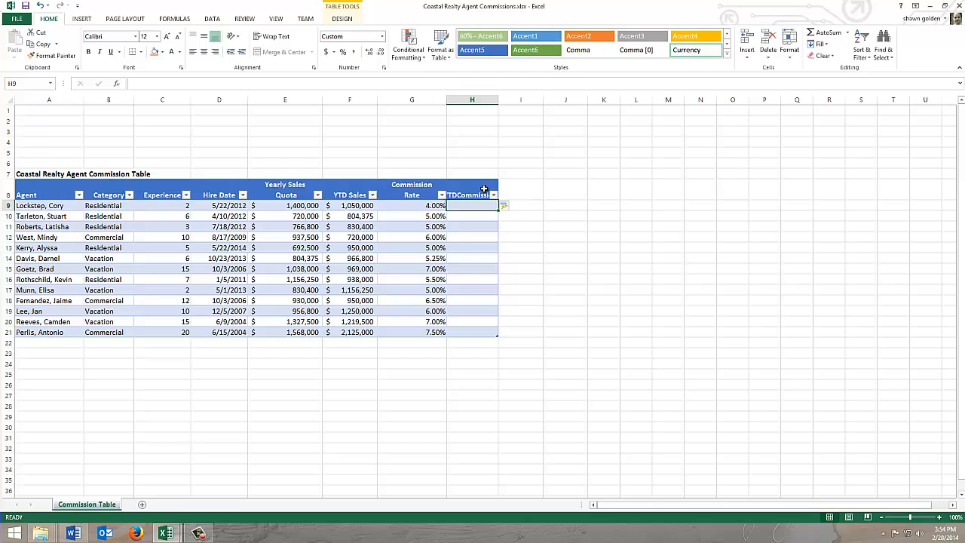
left_click(466, 189)
left_click(174, 78)
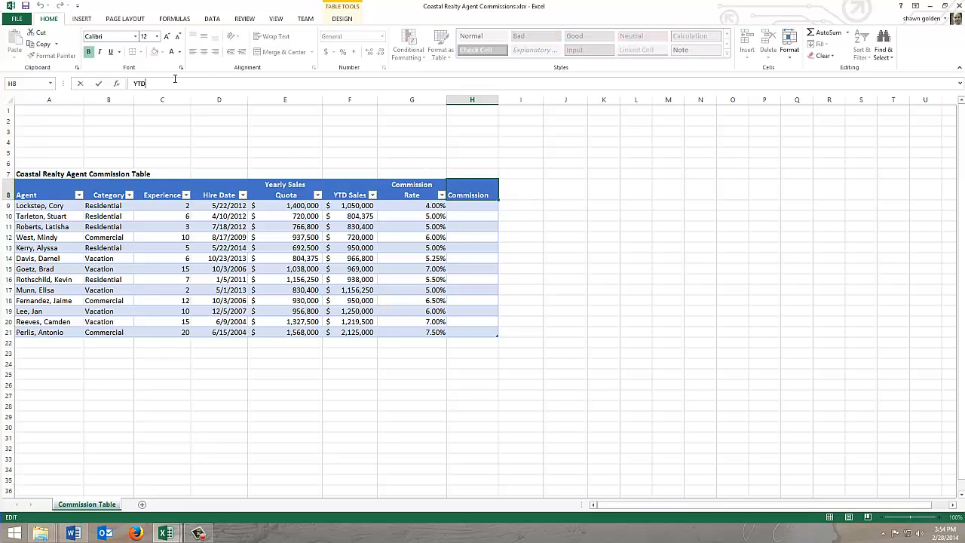
key("Delete")
key("Return")
Step: Add an Over/Under Quota column with its header in I8, and correct the break before Quota
left_click(526, 191)
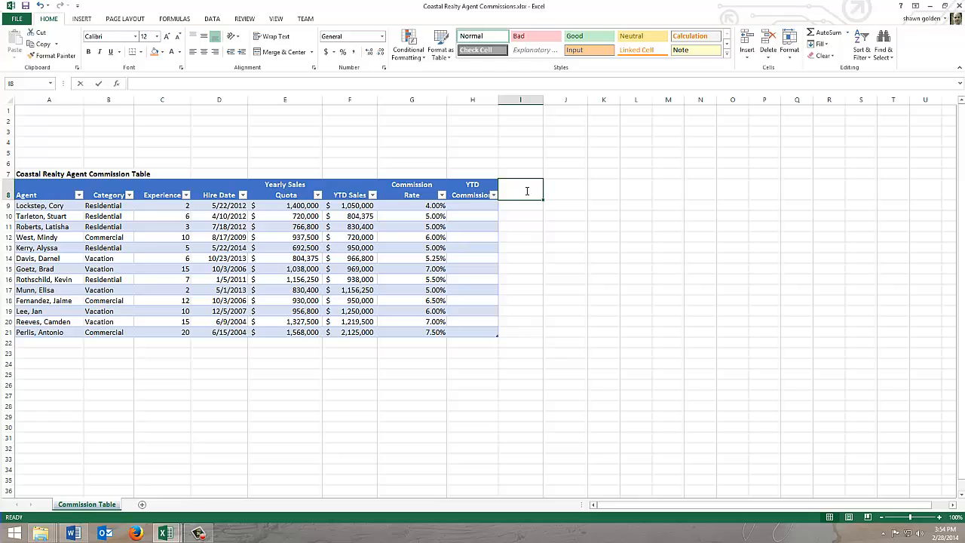
type("Over/Under")
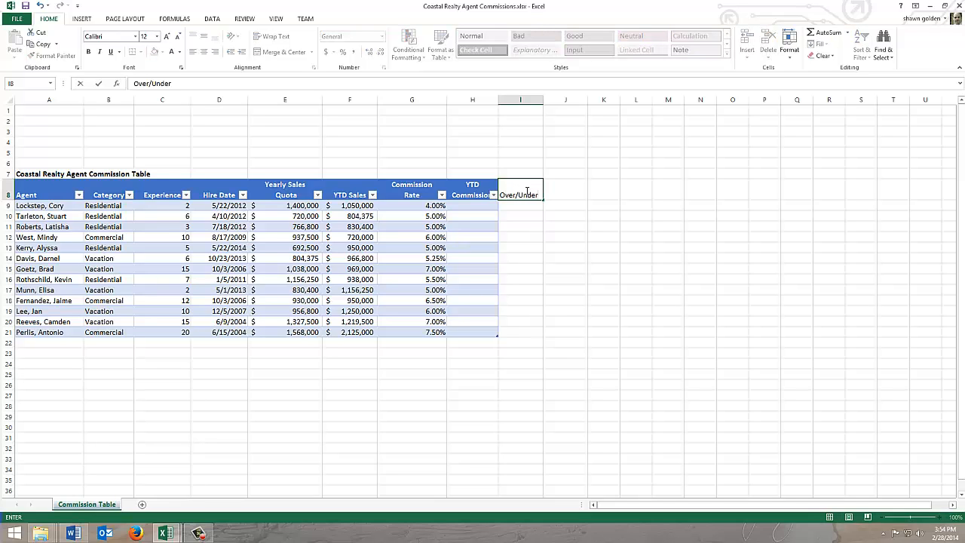
key("Return")
left_click(527, 191)
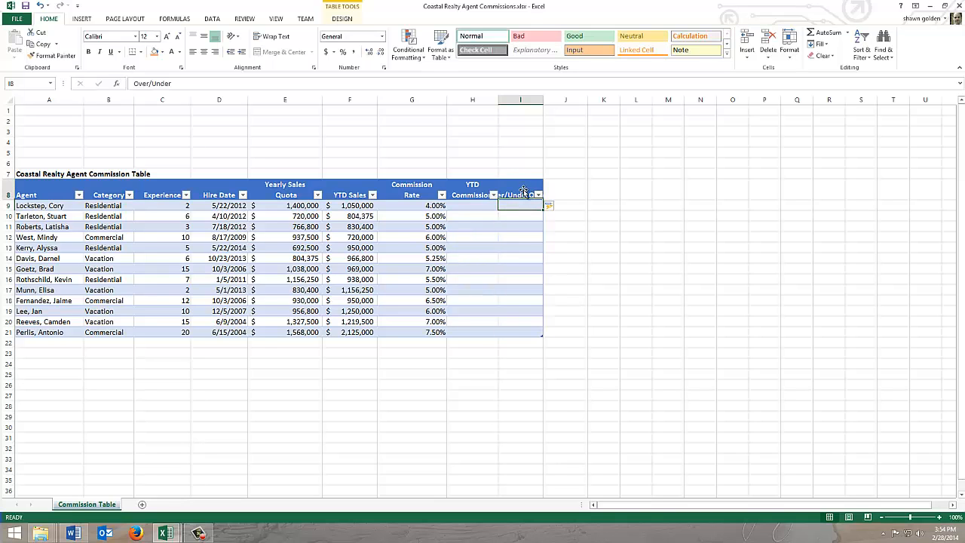
left_click(191, 79)
key("Delete")
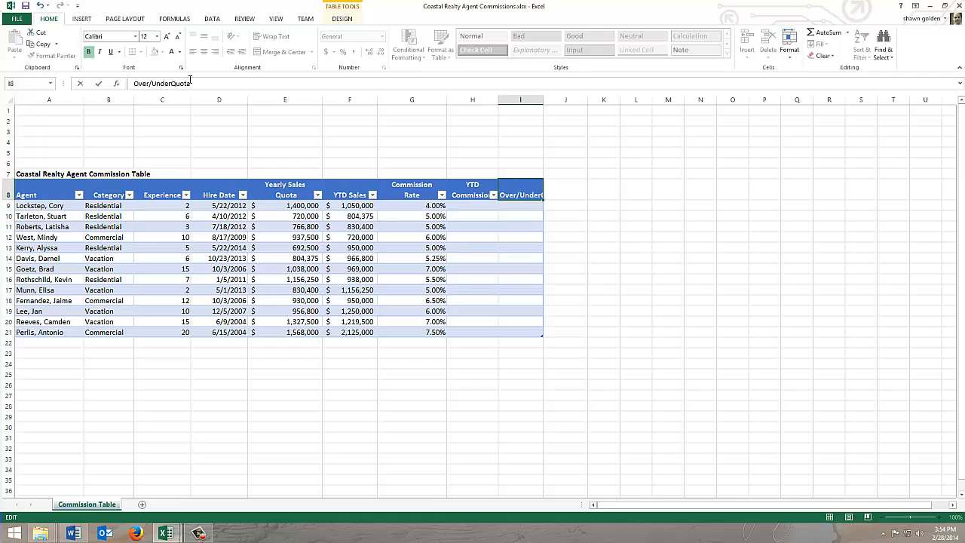
key("Return")
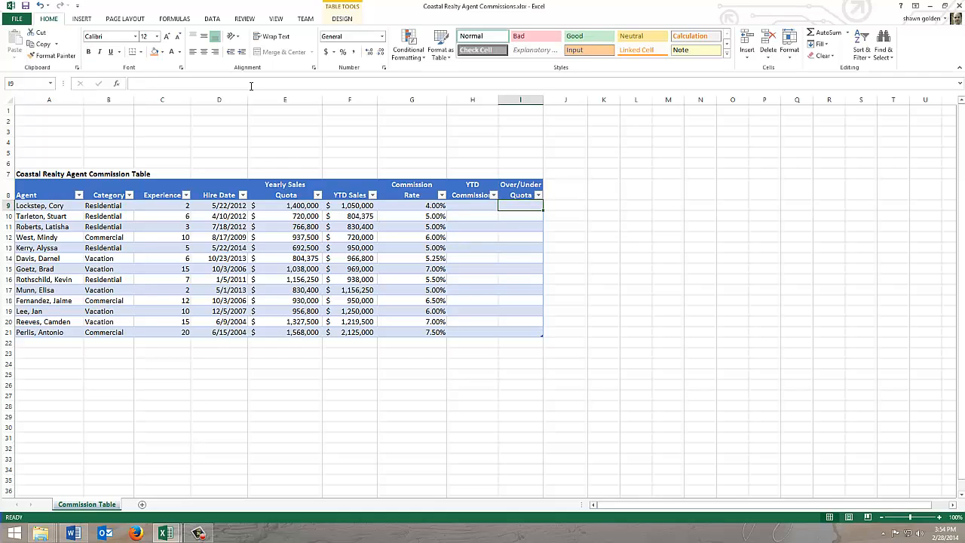
Step: Add a Standing column to the table with its header in J8
left_click(562, 192)
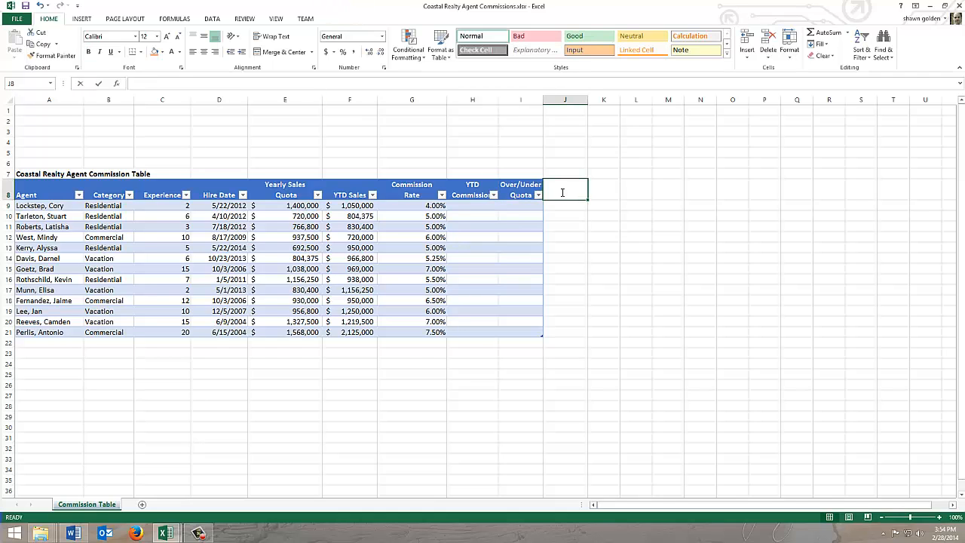
type("Standing")
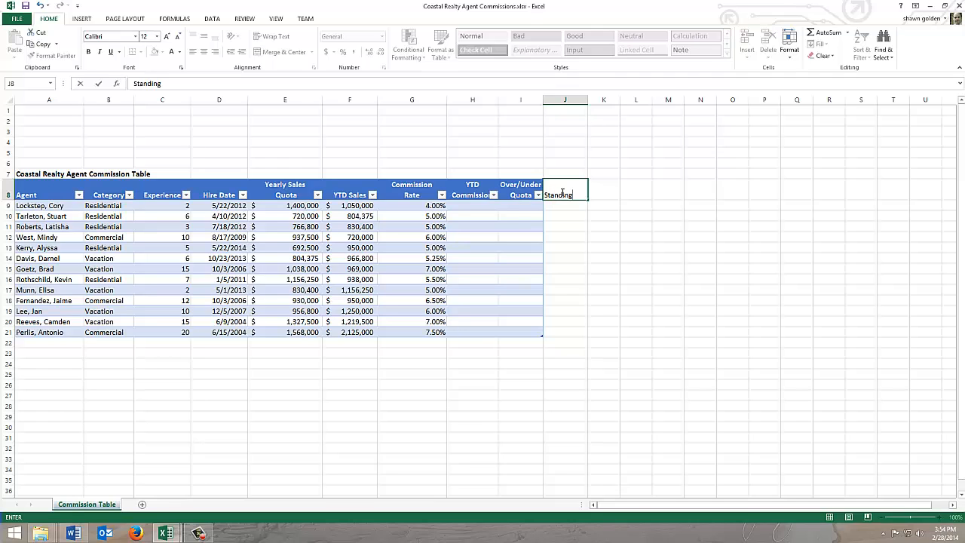
key("Return")
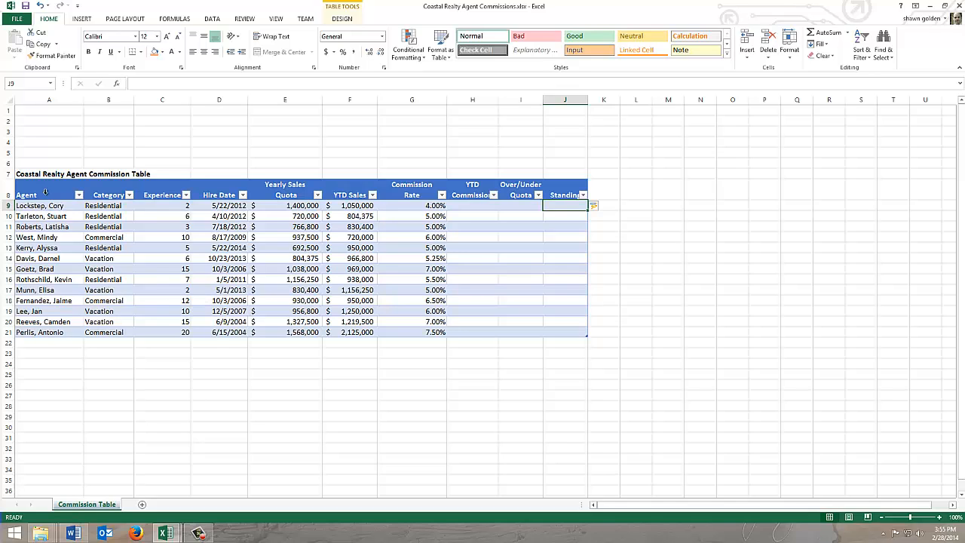
Step: Merge and center the Coastal Realty Agent Commission Table title across A7:J7 and enlarge its font to 24 points
left_click_drag(38, 178, 558, 174)
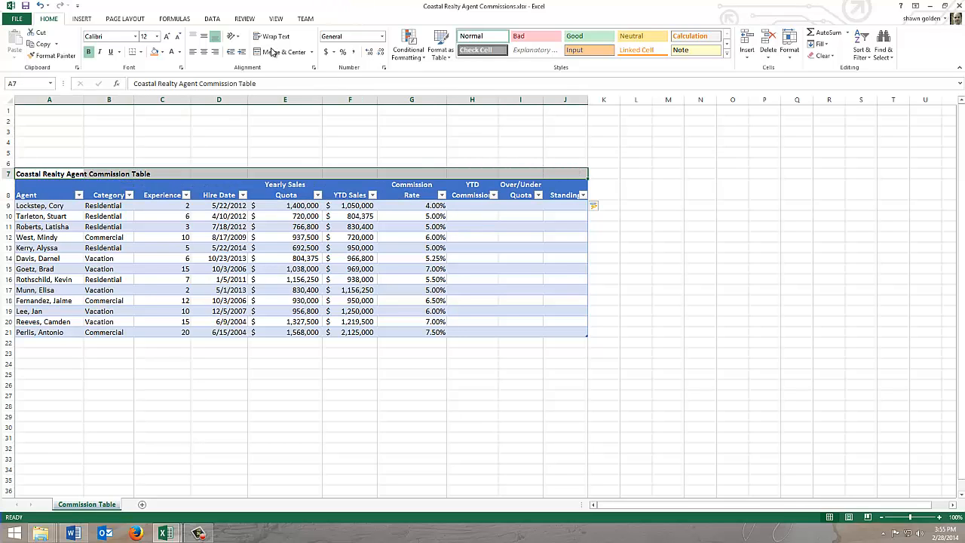
left_click(273, 51)
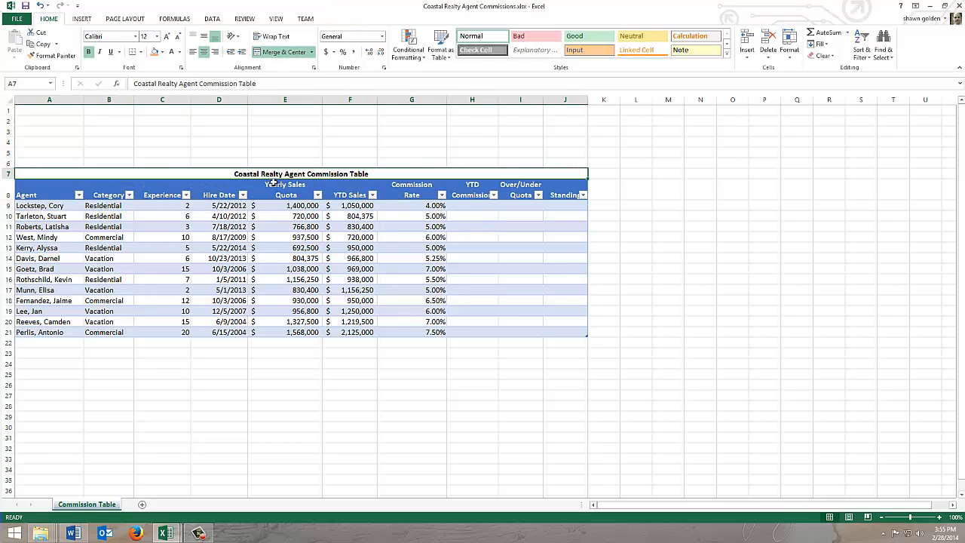
left_click(89, 20)
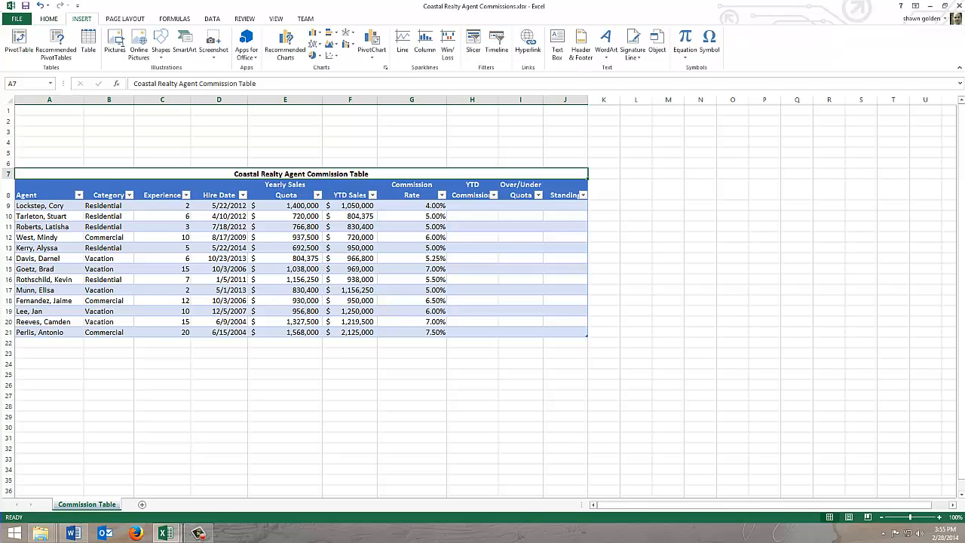
left_click(54, 20)
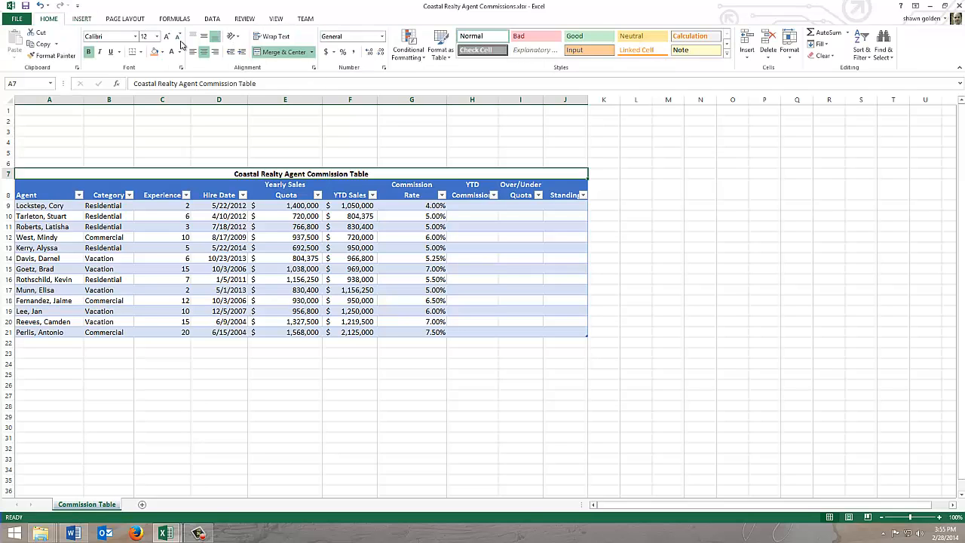
left_click(167, 38)
left_click(167, 37)
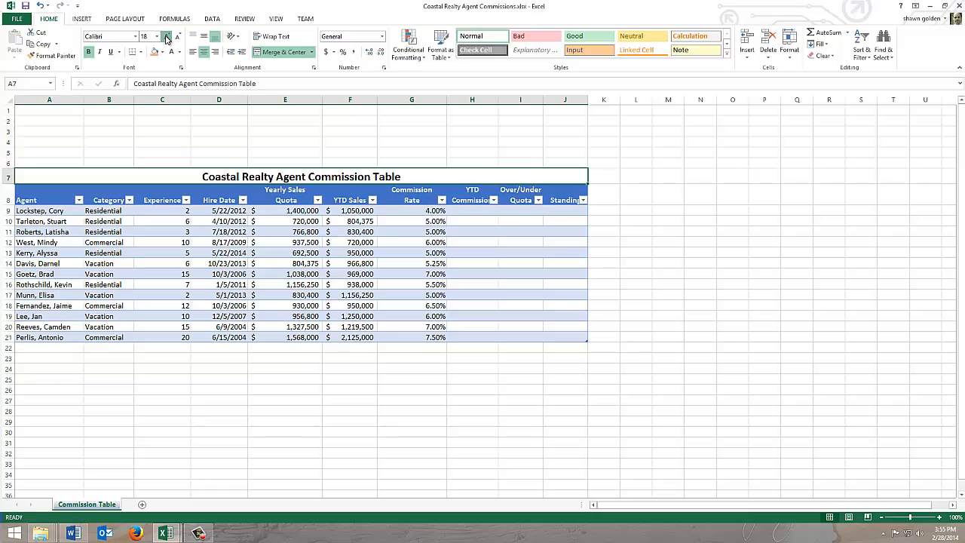
left_click(167, 38)
left_click(168, 38)
left_click(167, 38)
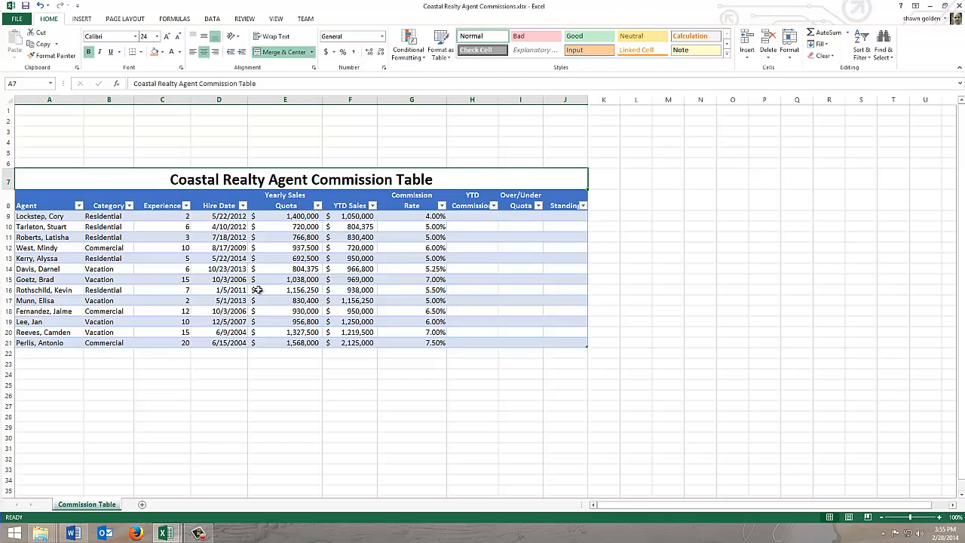
Step: Fill the YTD Commission column from H9 with the formula =[YTD Sales]*[Commission Rate]
left_click(474, 218)
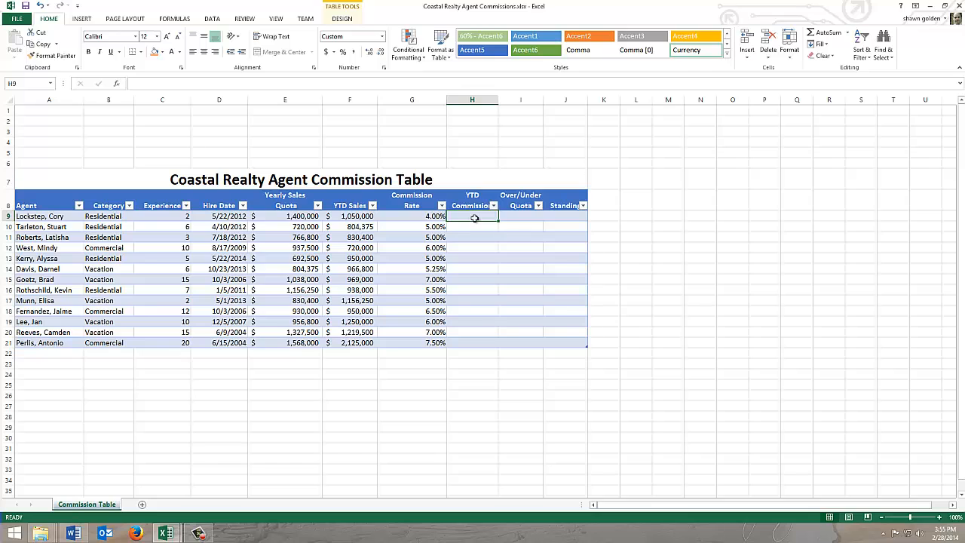
type("=")
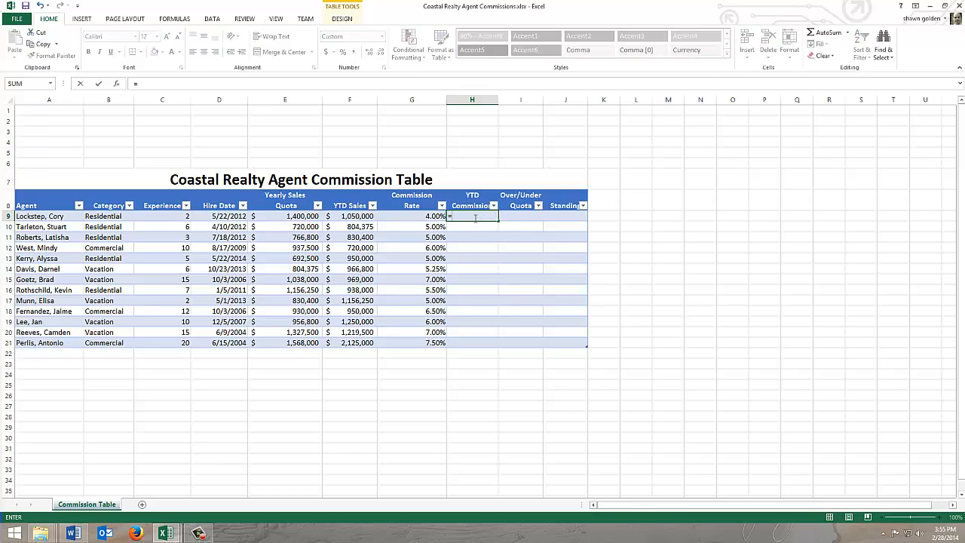
type("[")
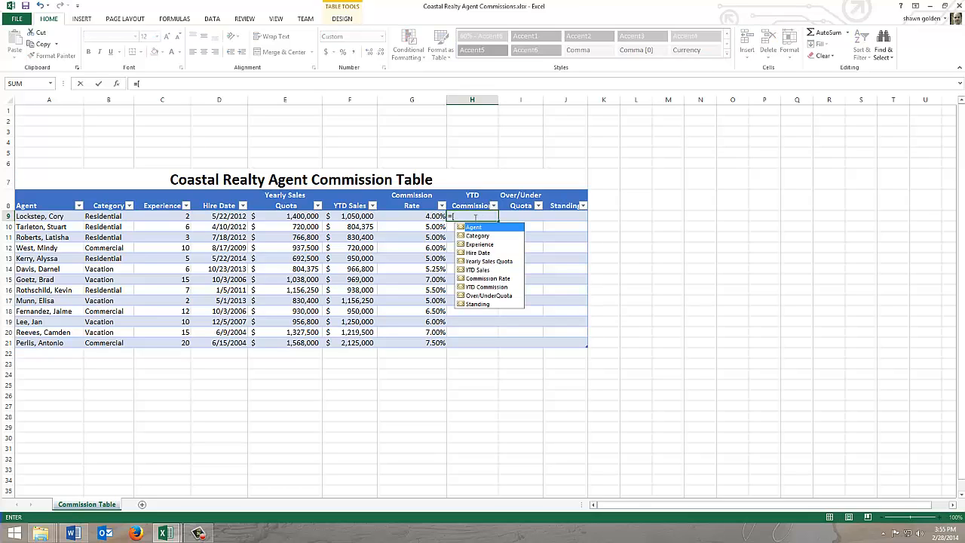
type("y")
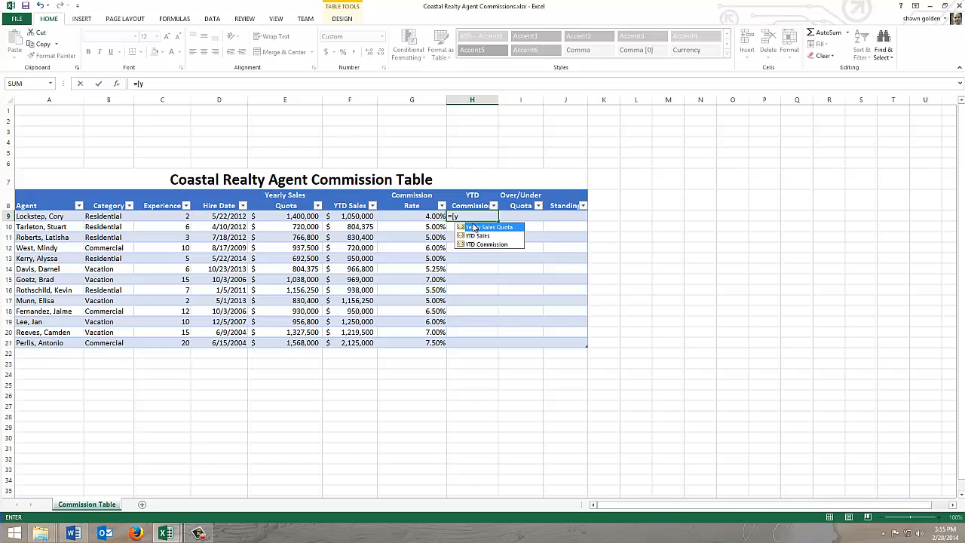
left_click(475, 237)
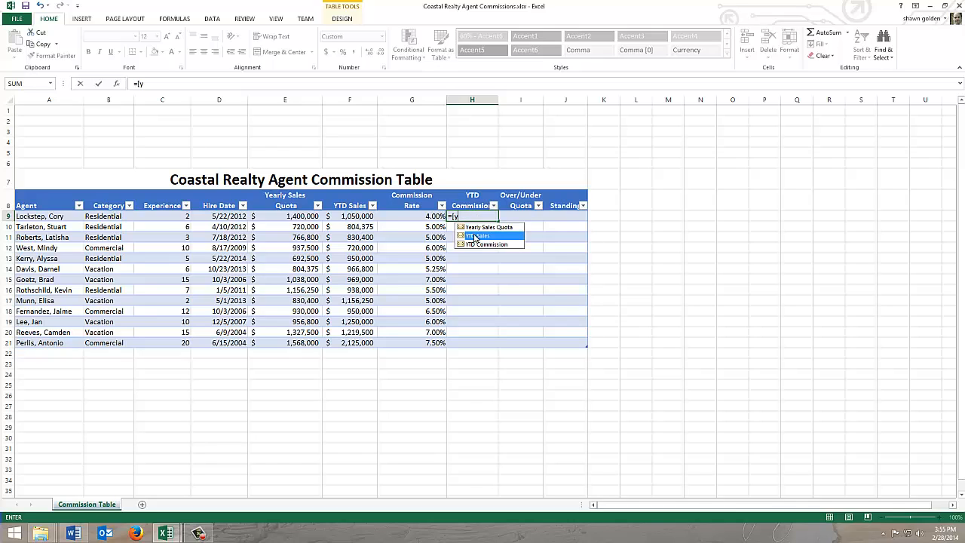
double_click(473, 235)
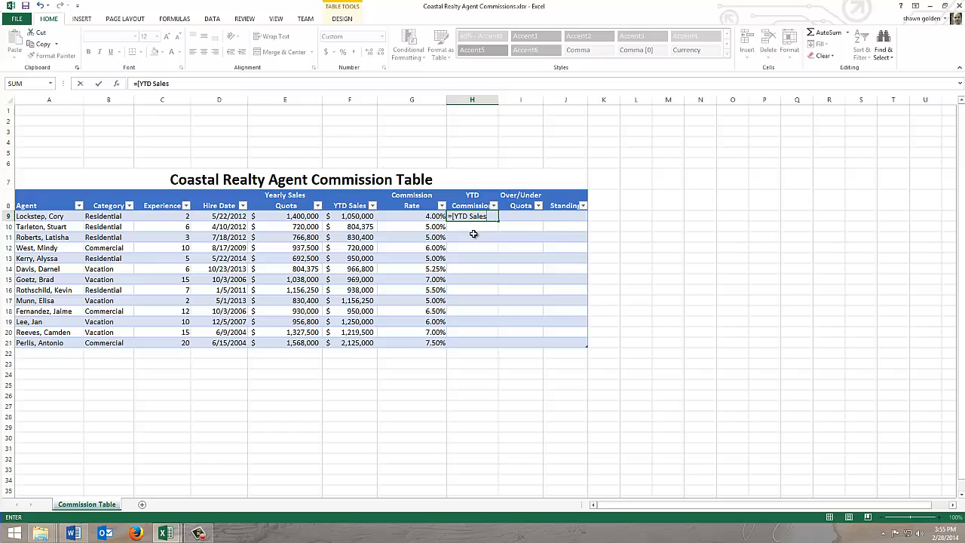
type("]")
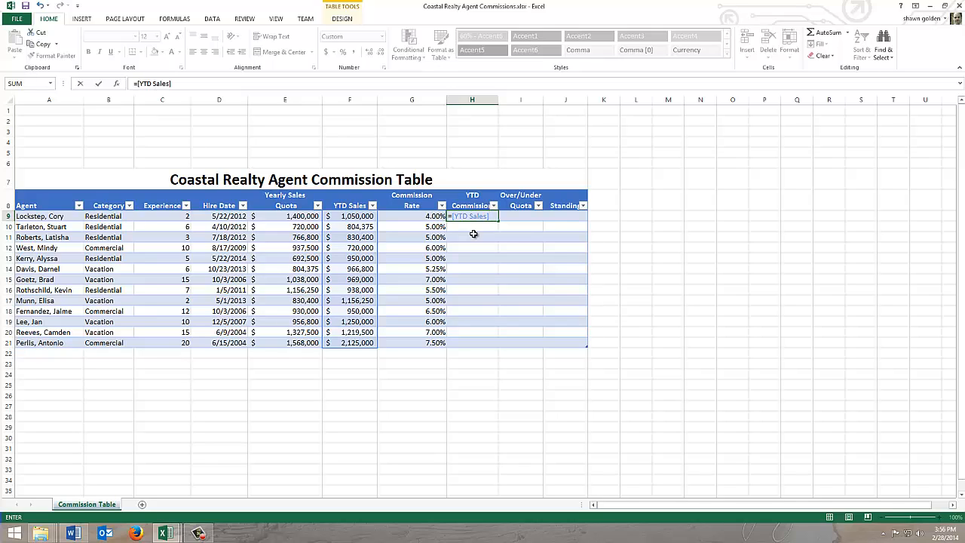
type("*[c")
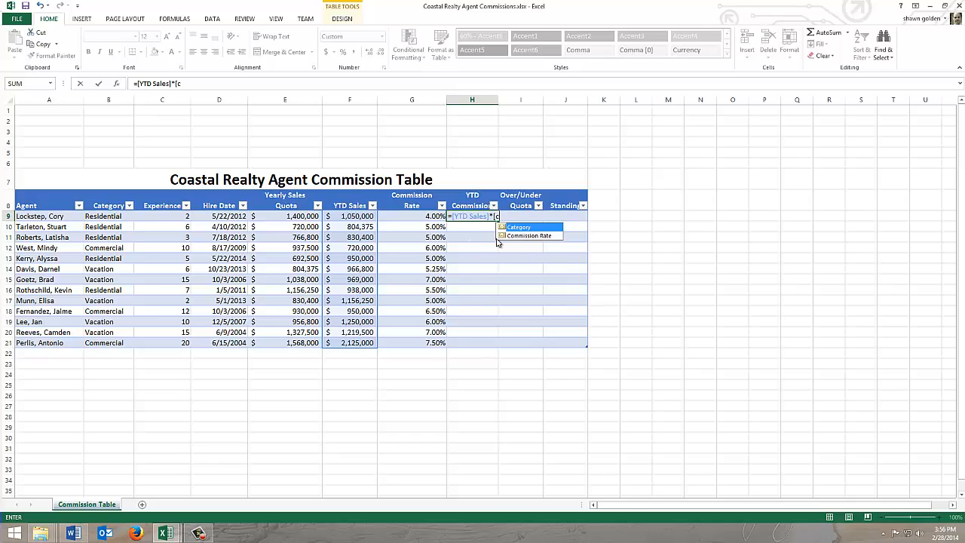
double_click(505, 236)
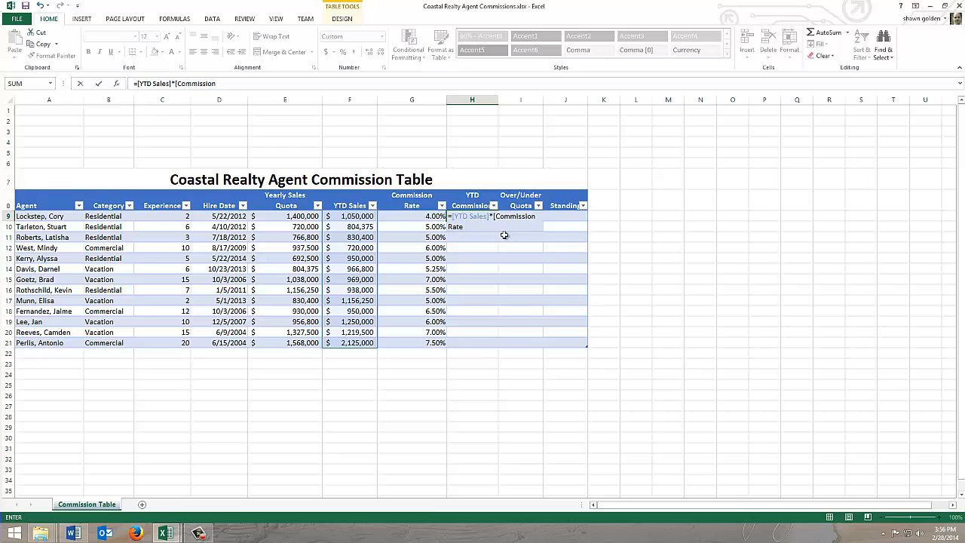
key("Return")
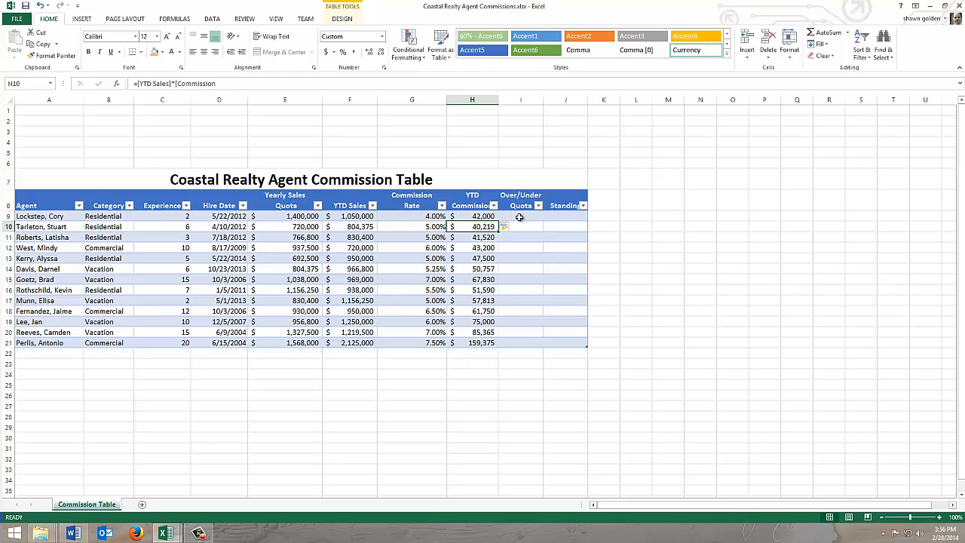
Step: Fill the Over/Under Quota column from I9 with the formula =[YTD Sales]/[Yearly Sales Quota]
left_click(520, 217)
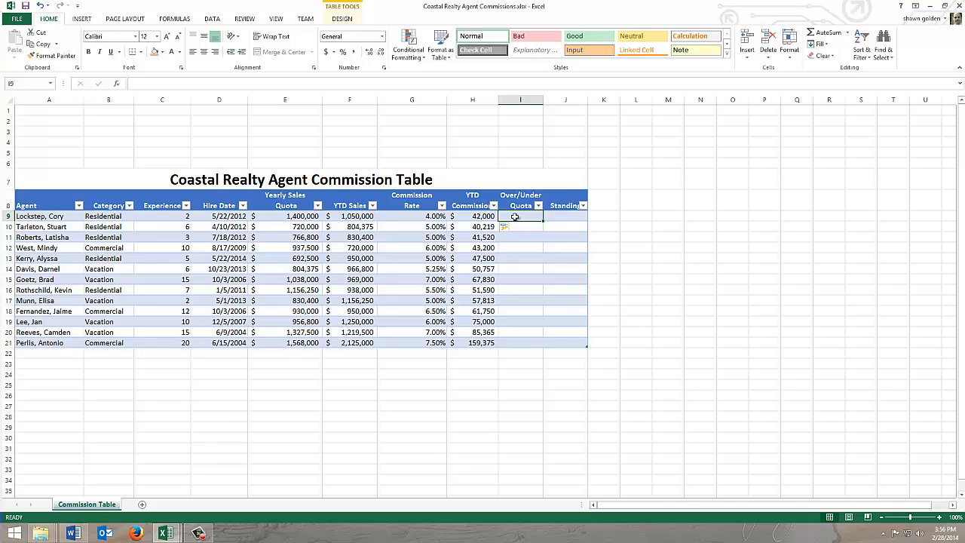
type("=")
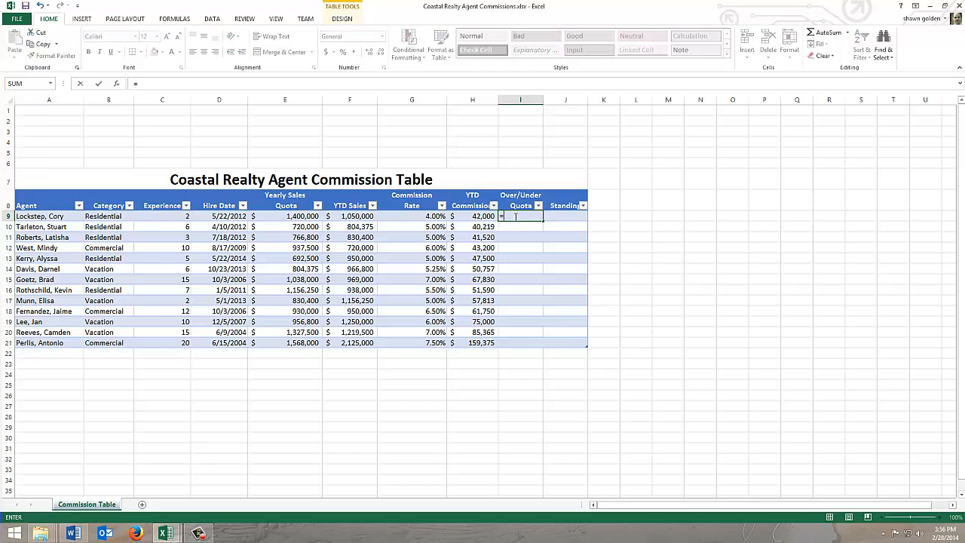
type("[")
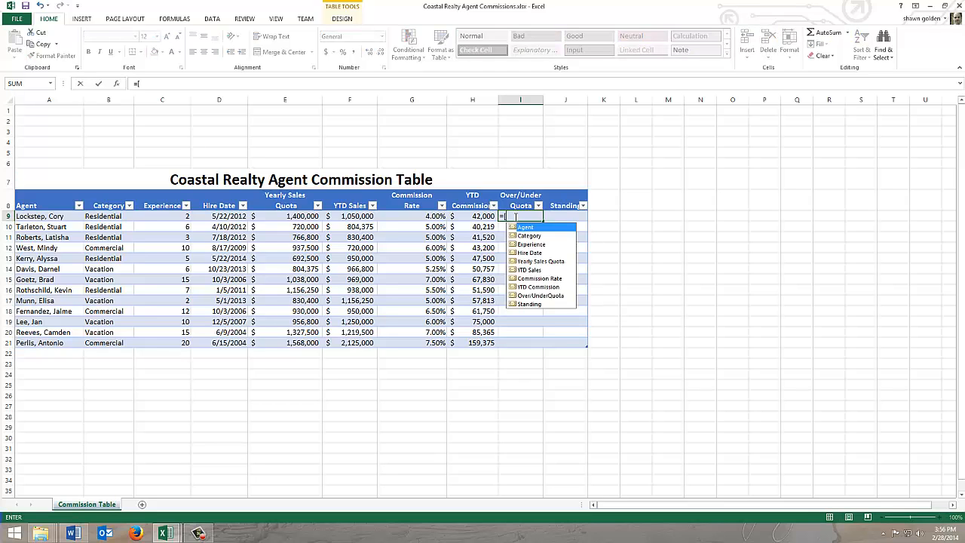
type("ytd")
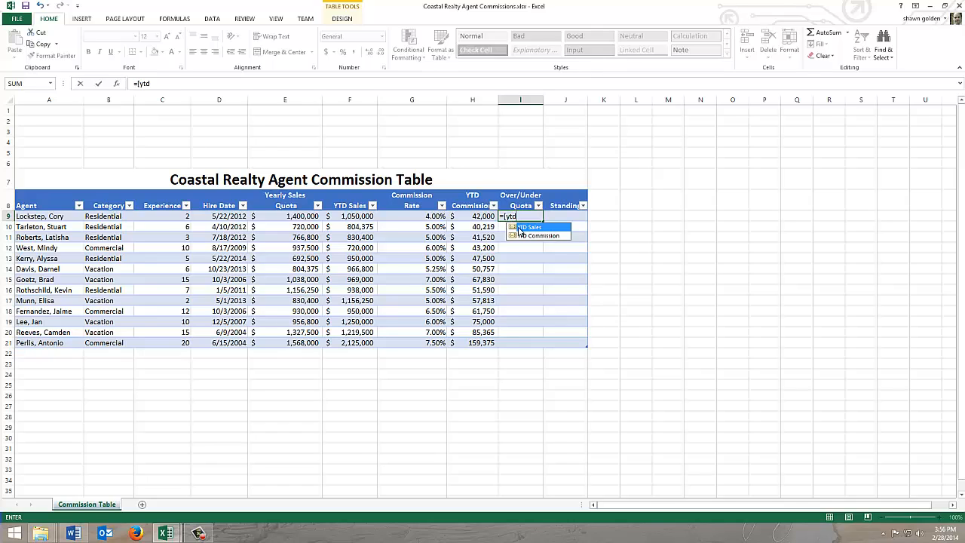
double_click(522, 227)
type("]")
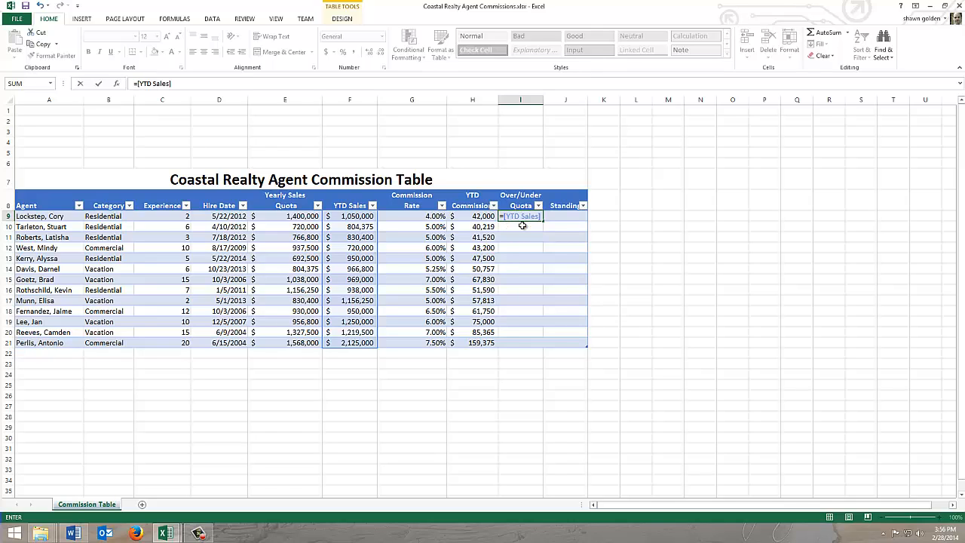
type("/[yea")
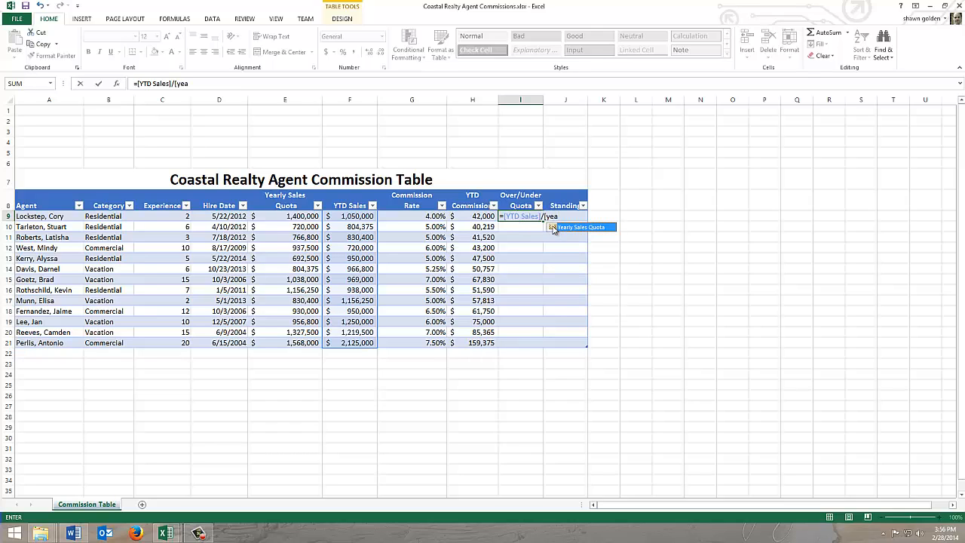
double_click(554, 228)
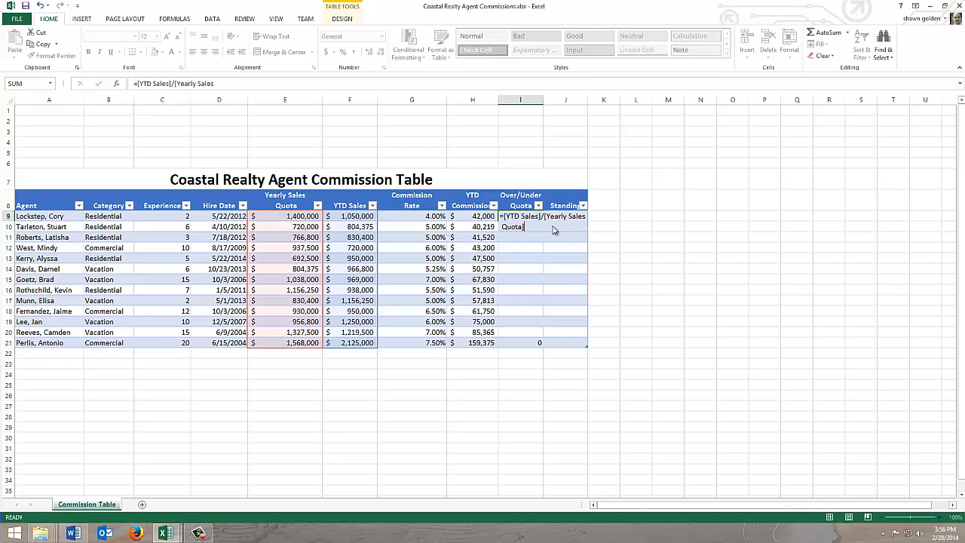
key("Return")
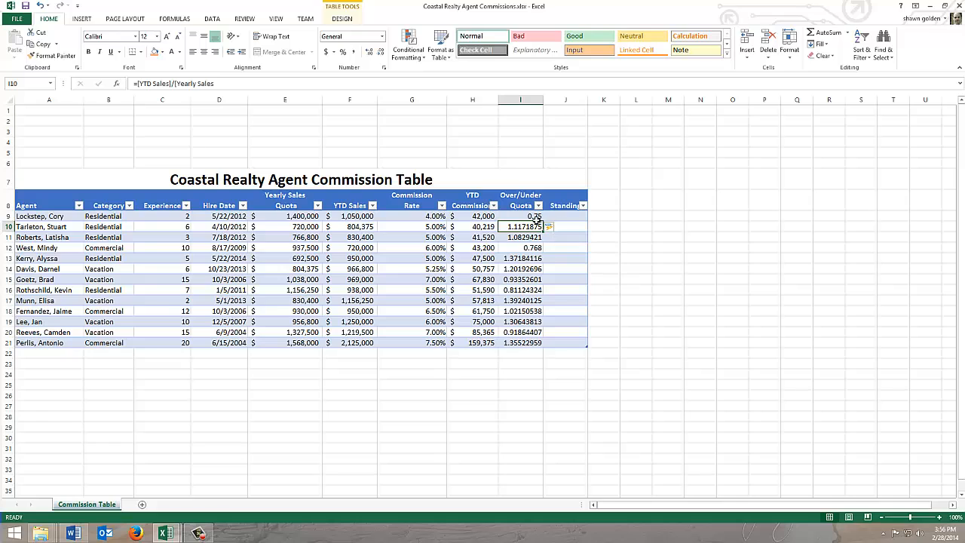
Step: Format the Over/Under Quota values in I9:I21 as percentages with two decimal places
left_click_drag(533, 226, 537, 343)
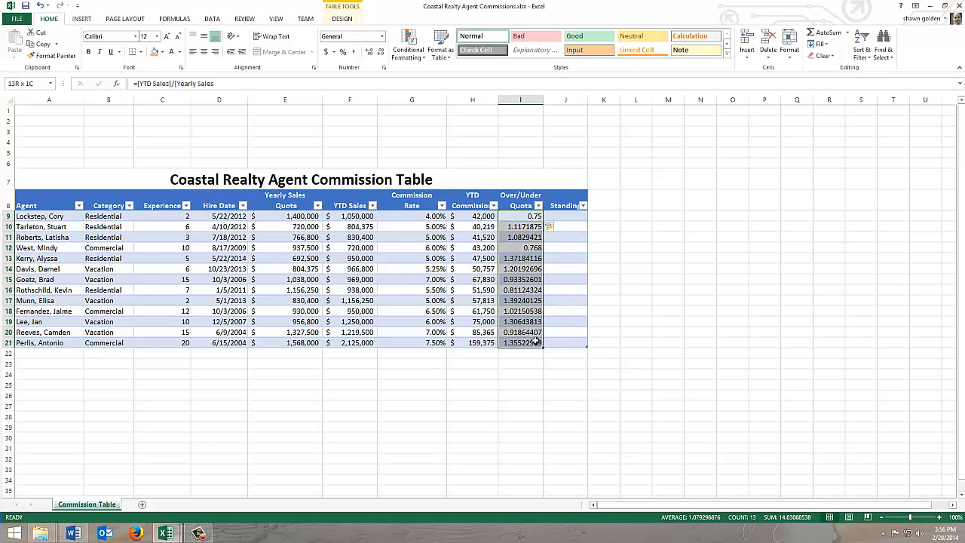
left_click(343, 52)
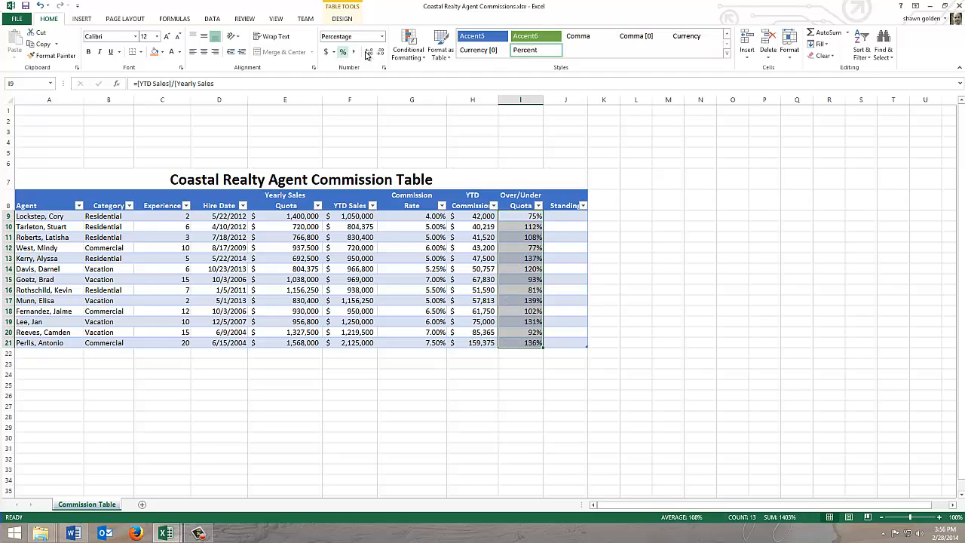
left_click(369, 52)
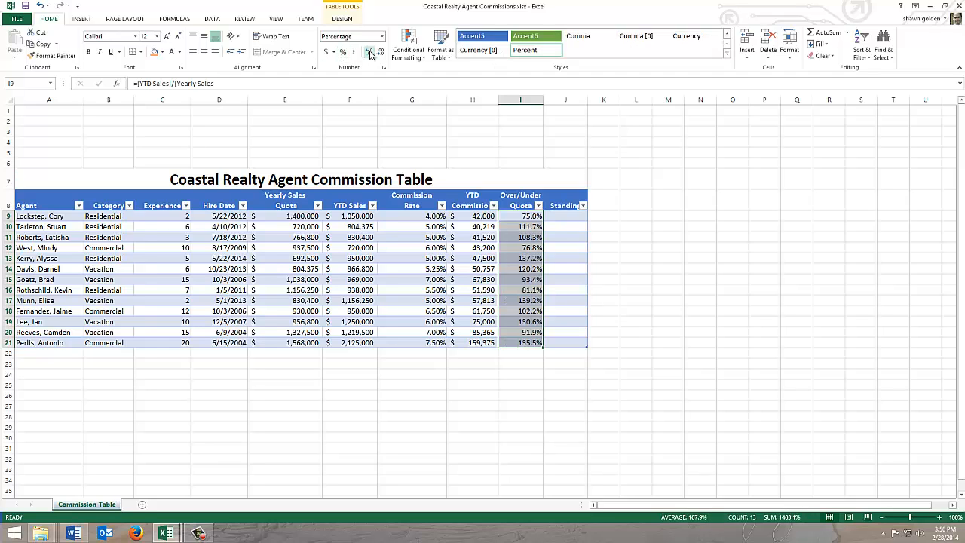
left_click(369, 53)
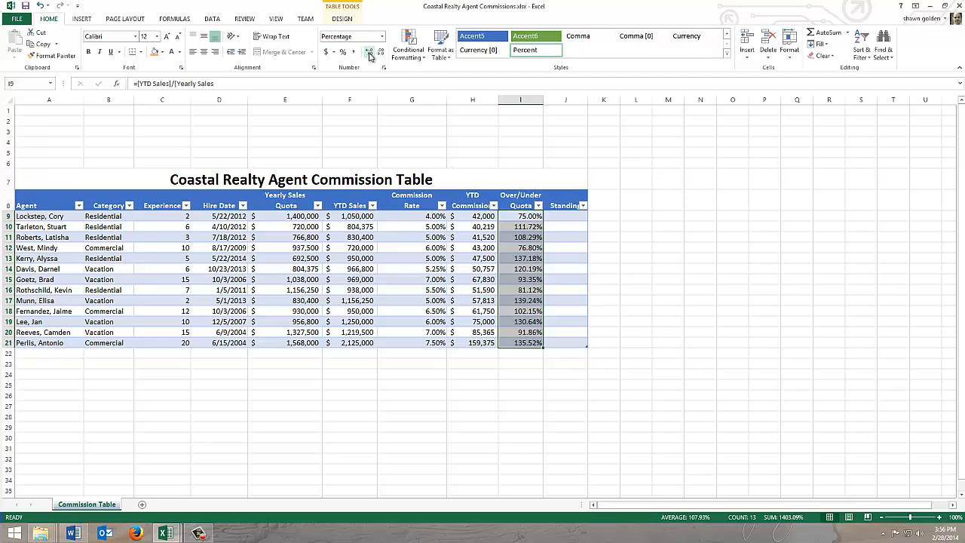
Step: Select J9, the first data cell of the Standing column
left_click(567, 218)
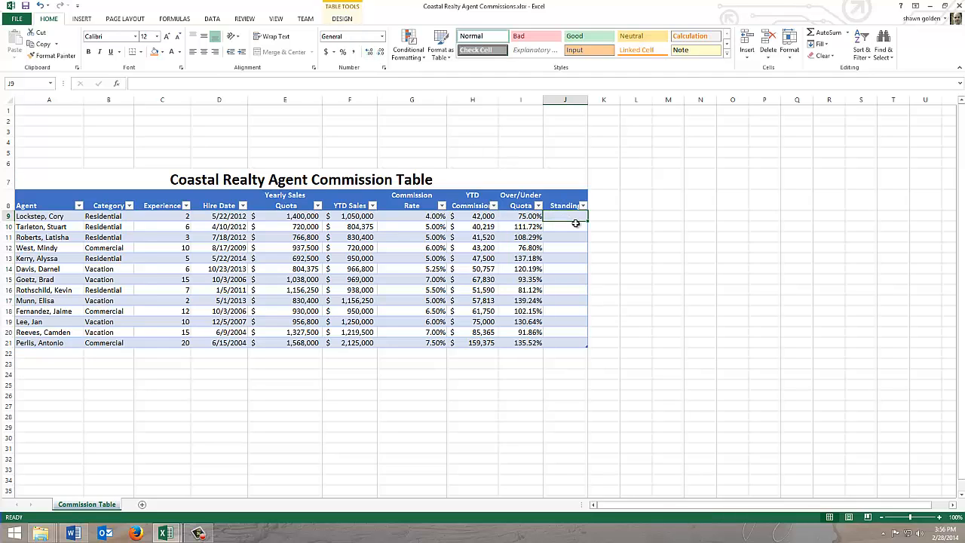